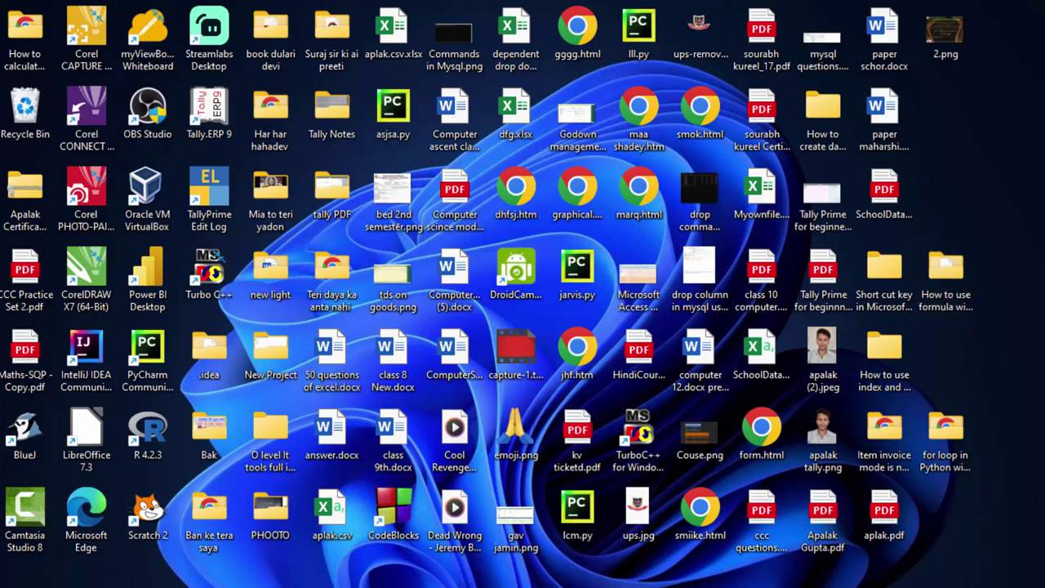
Refresh the desktop twice from its right-click menu.
{"action": "right_click", "coordinate": [1035, 256]}
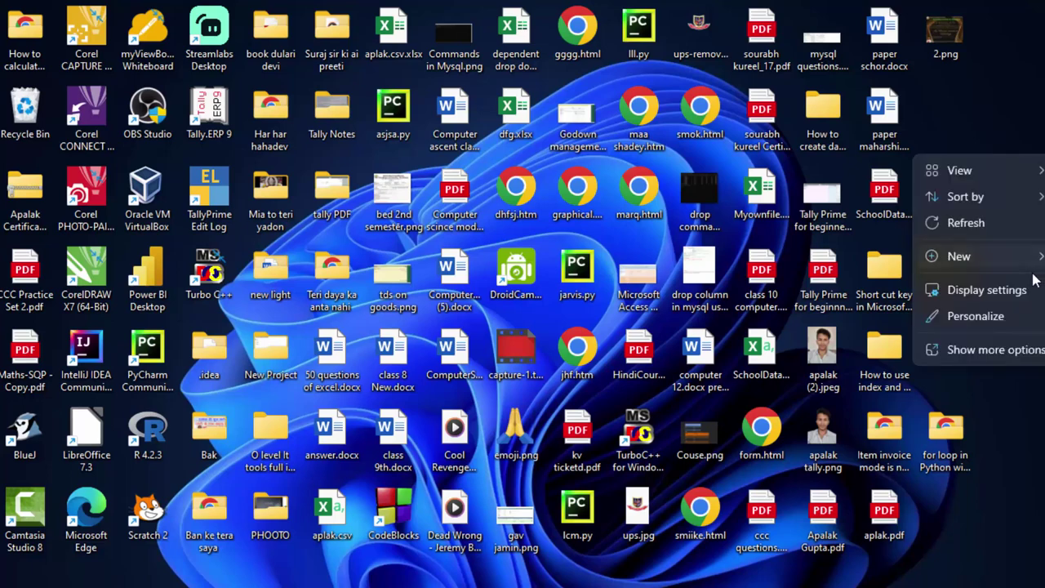
{"action": "left_click", "coordinate": [1031, 231]}
{"action": "right_click", "coordinate": [1017, 195]}
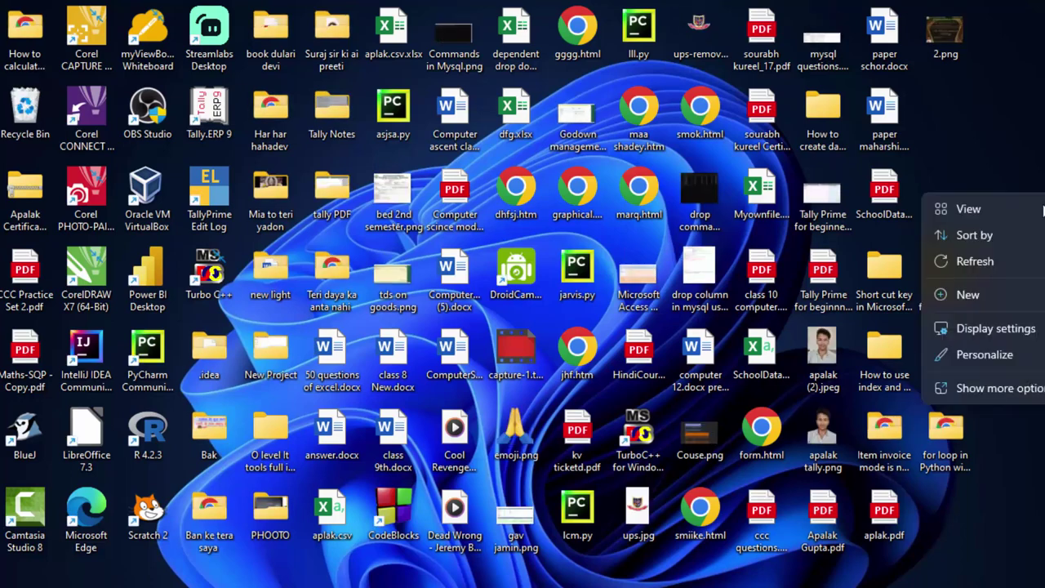
{"action": "left_click", "coordinate": [1013, 265]}
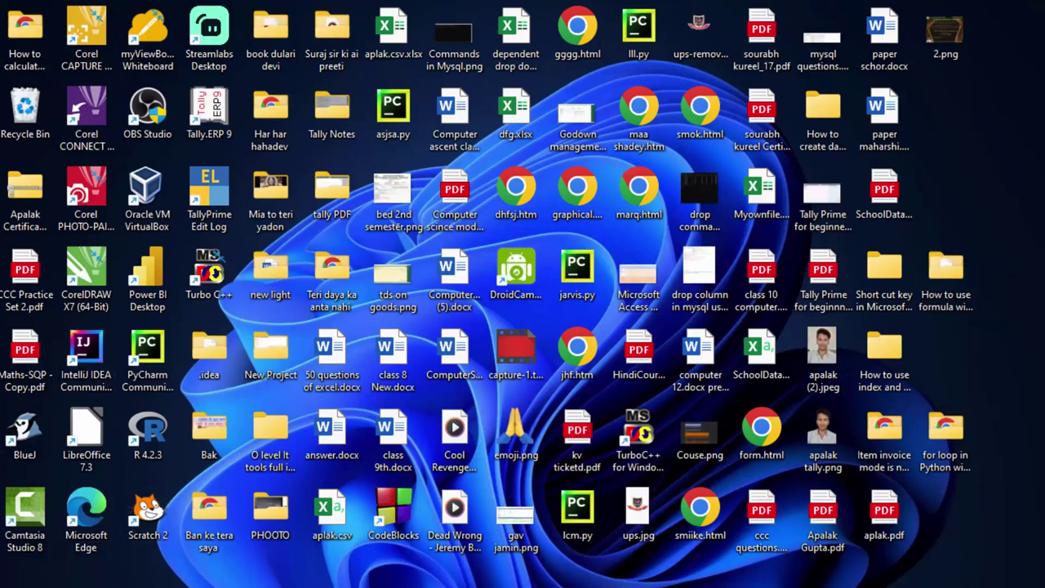
Find Microsoft Access through a Start search for 'acc' and launch it.
{"action": "key", "text": "super"}
{"action": "type", "text": "acc"}
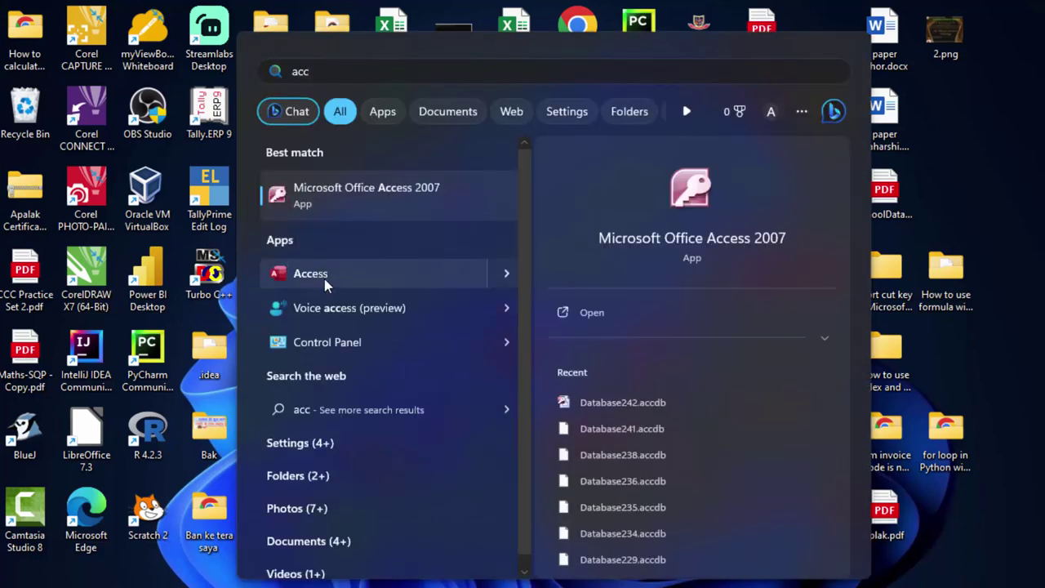
{"action": "left_click", "coordinate": [324, 279]}
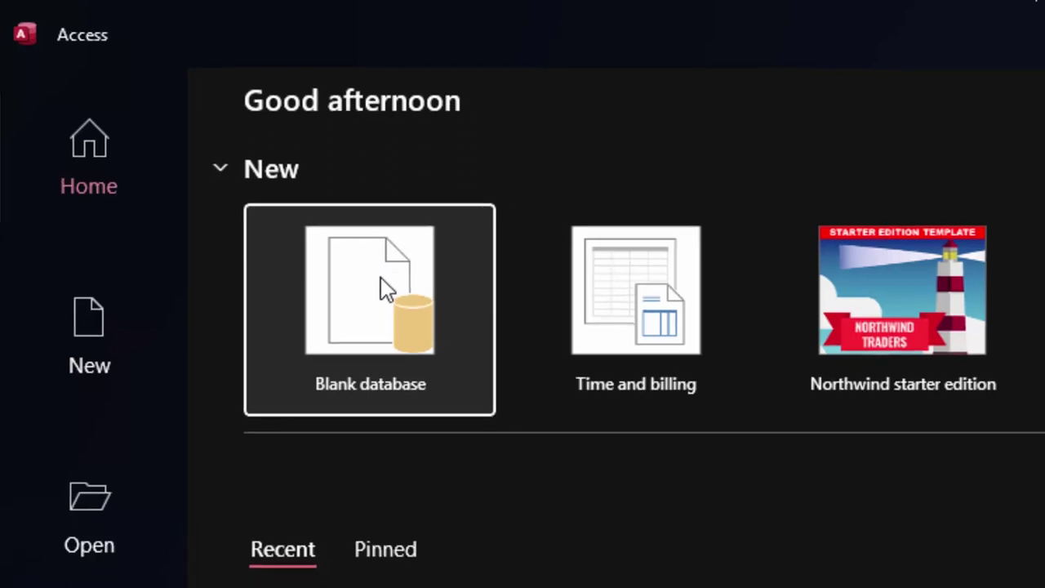
Create a blank database named Database243.accdb.
{"action": "left_click", "coordinate": [390, 290]}
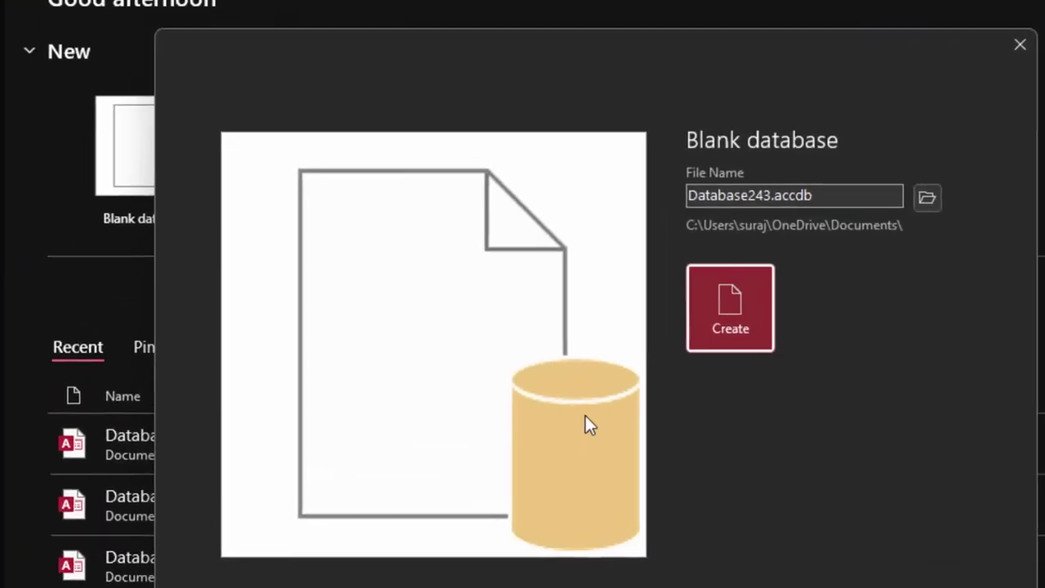
{"action": "left_click", "coordinate": [712, 306]}
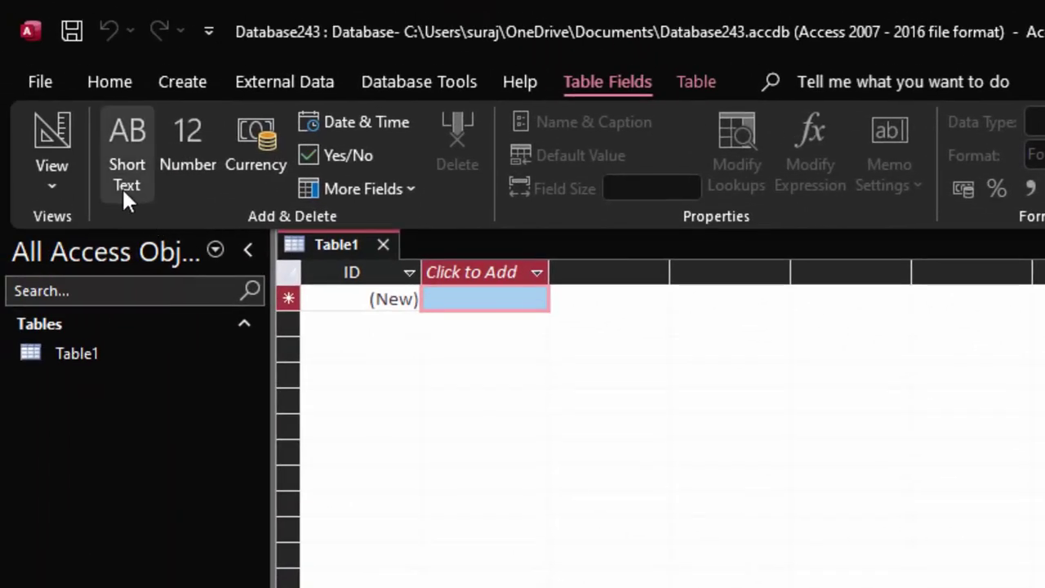
Switch Table1 to Design View, saving it as Registration_table.
{"action": "left_click", "coordinate": [59, 134]}
{"action": "left_click", "coordinate": [867, 337]}
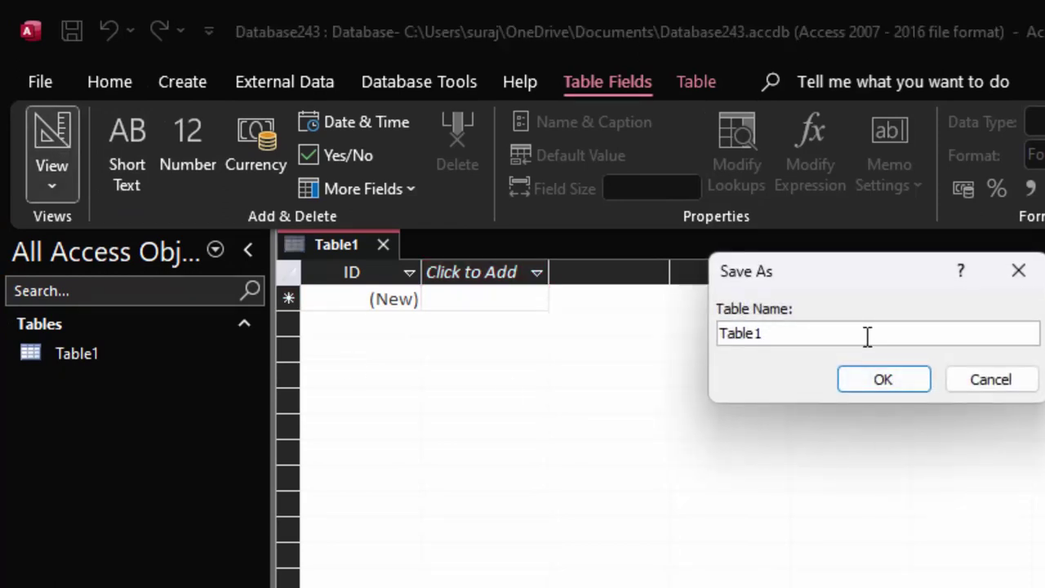
{"action": "key", "text": "BackSpace"}
{"action": "key", "text": "BackSpace"}
{"action": "key", "text": "BackSpace"}
{"action": "key", "text": "BackSpace"}
{"action": "type", "text": "trati"}
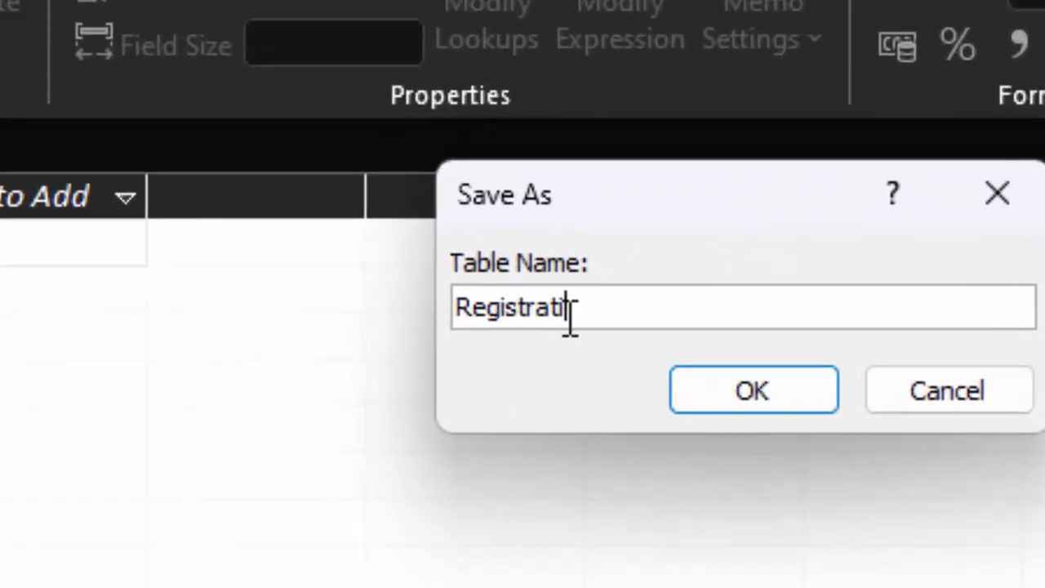
{"action": "type", "text": "on"}
{"action": "type", "text": "_ta"}
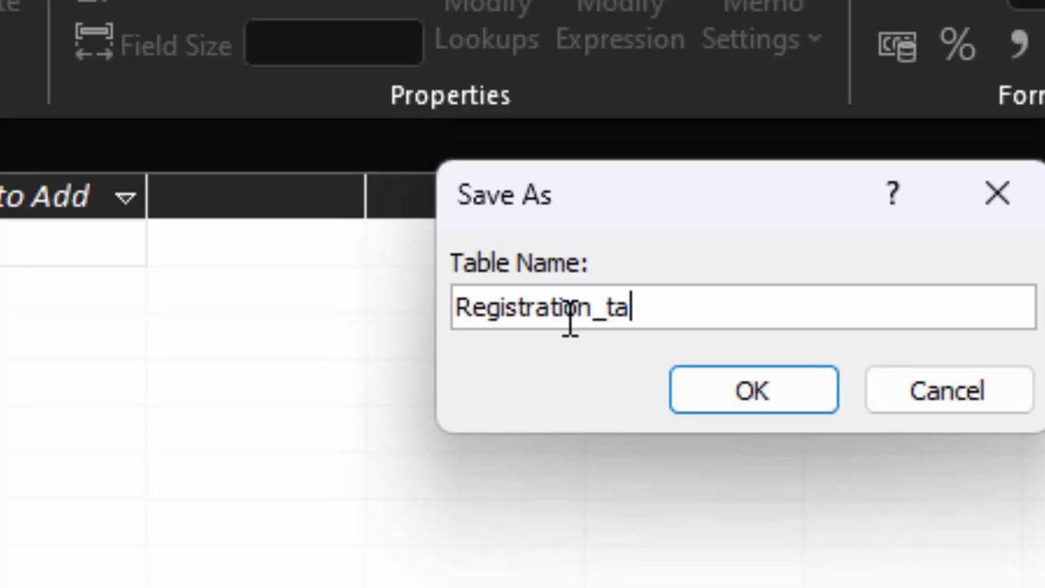
{"action": "type", "text": "ble"}
{"action": "key", "text": "Return"}
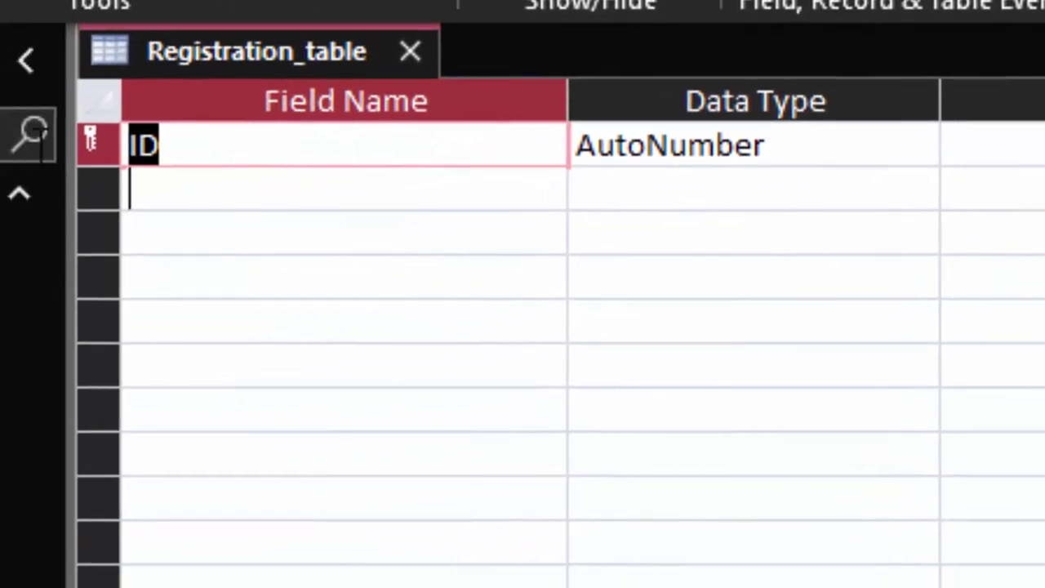
Rename the ID field to Registration_id, keeping AutoNumber as its data type.
{"action": "left_click", "coordinate": [131, 188]}
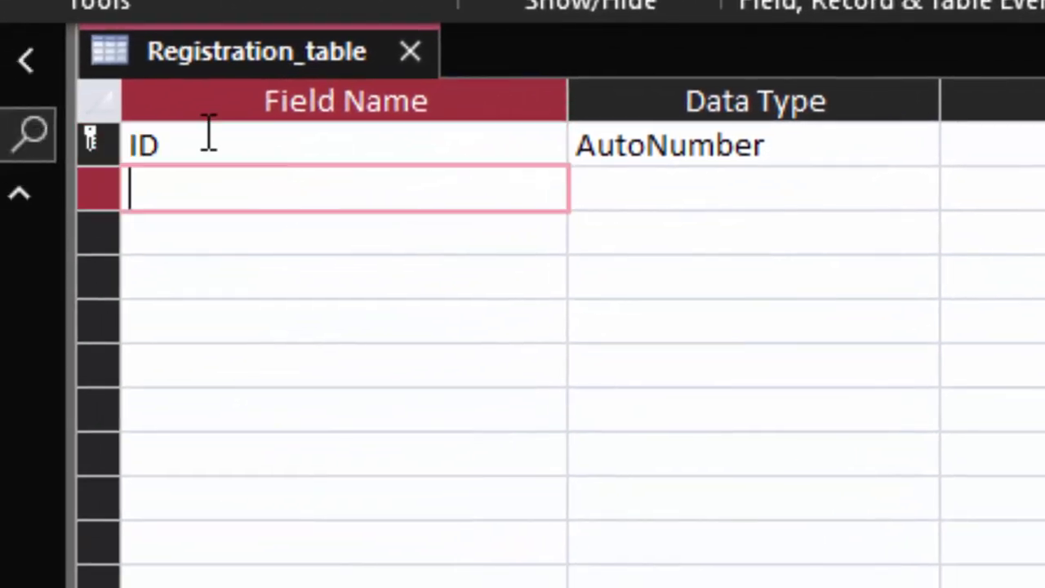
{"action": "left_click", "coordinate": [82, 135]}
{"action": "key", "text": "BackSpace"}
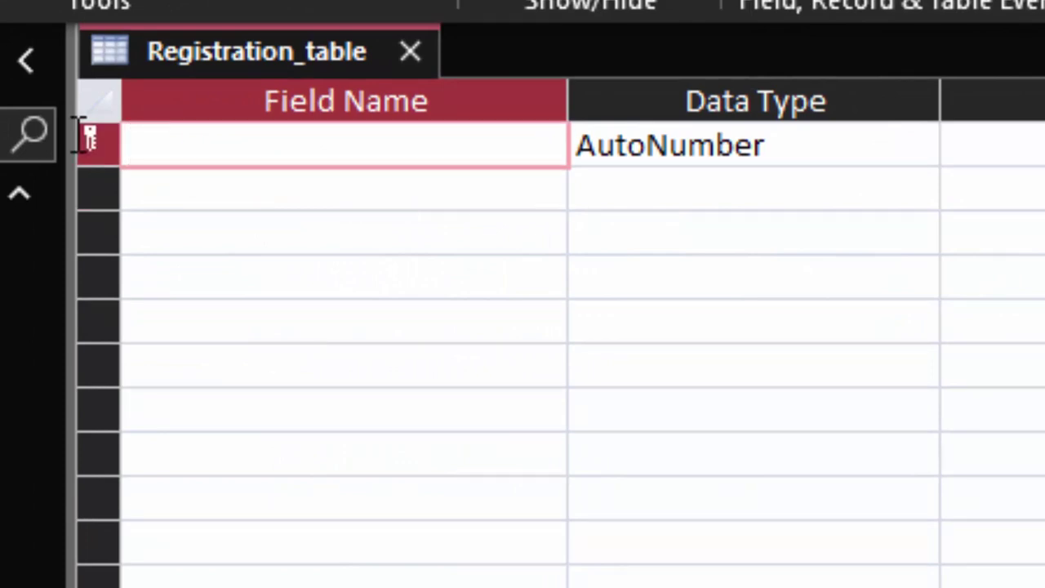
{"action": "type", "text": "Registra"}
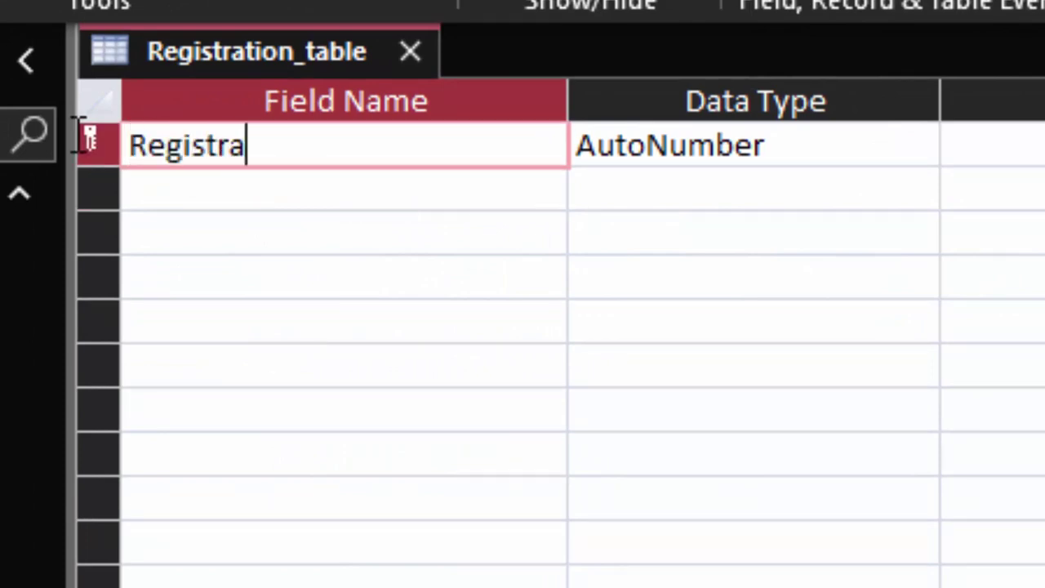
{"action": "type", "text": "tion"}
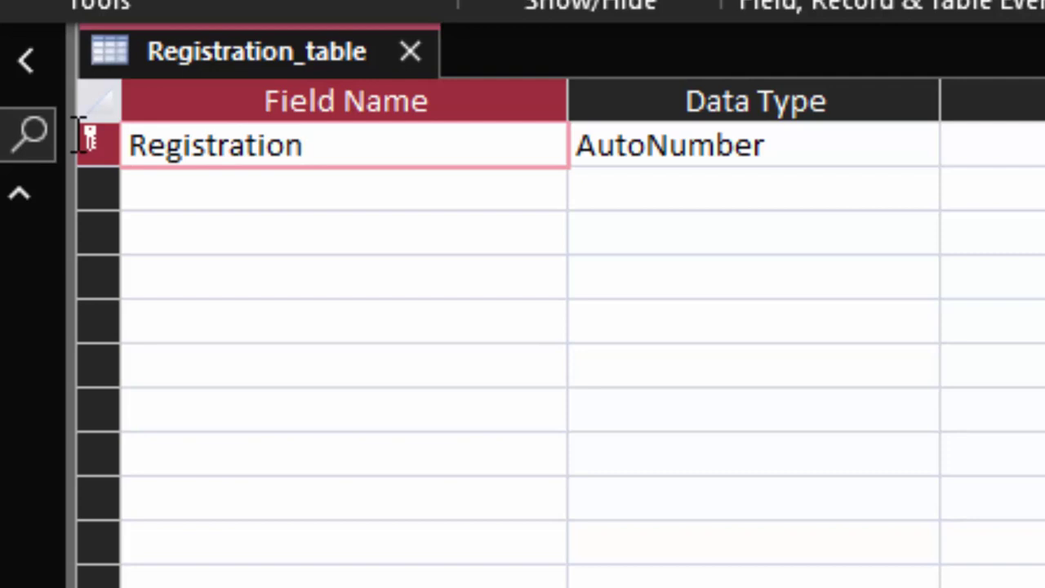
{"action": "type", "text": "_id"}
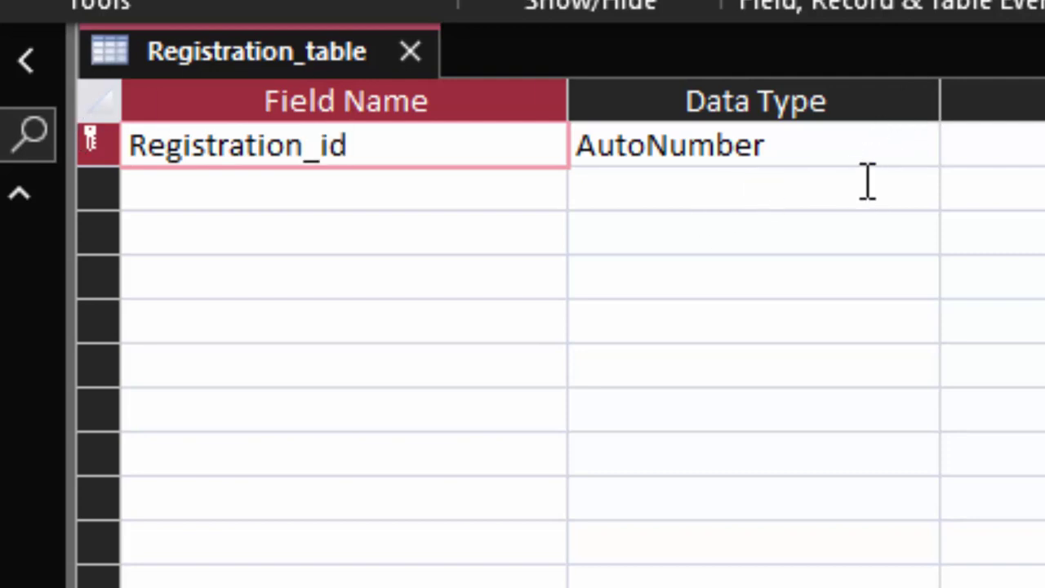
{"action": "left_click", "coordinate": [890, 146]}
{"action": "left_click", "coordinate": [919, 147]}
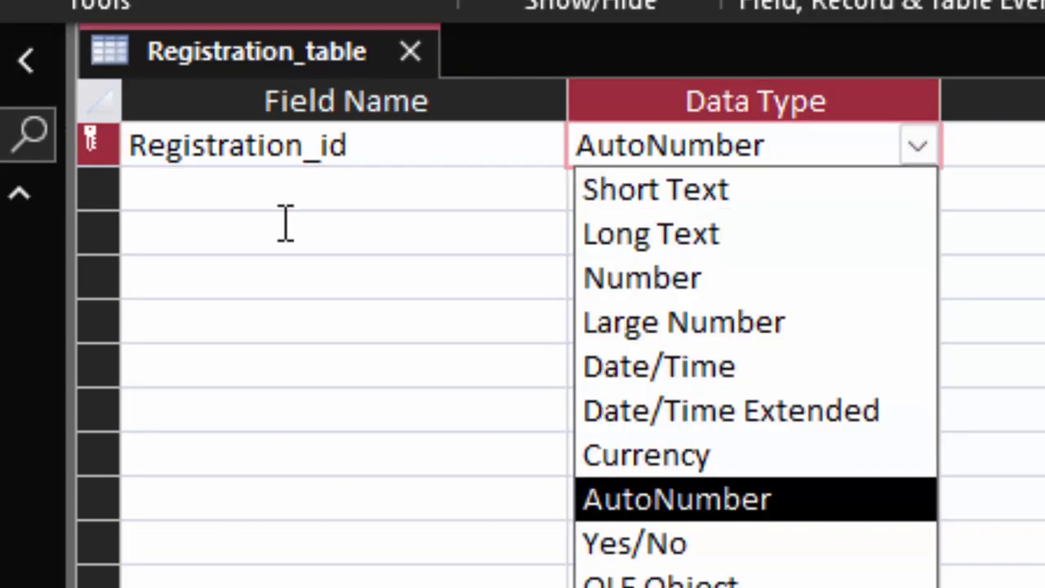
{"action": "left_click", "coordinate": [278, 175]}
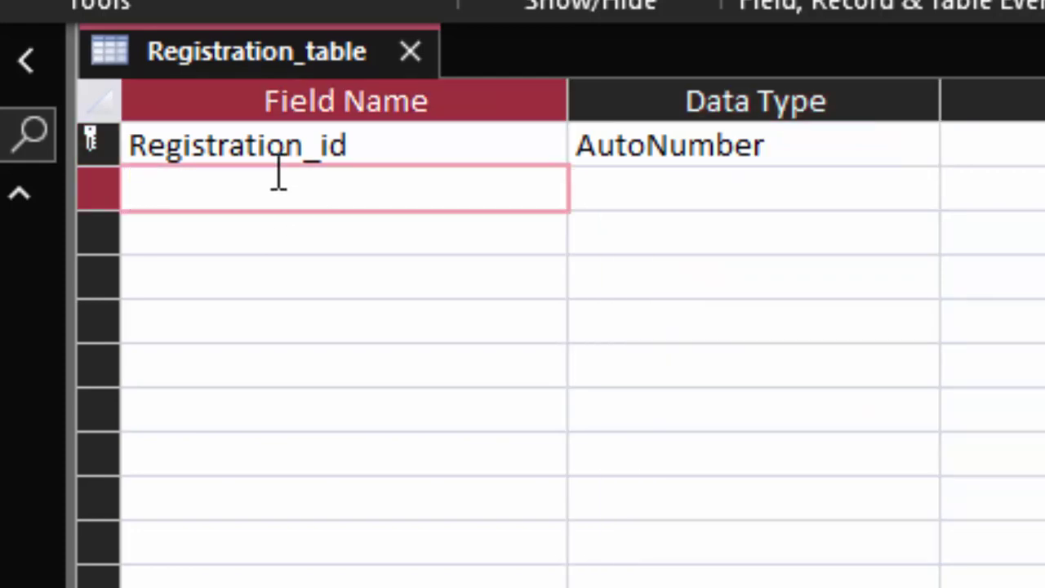
Add a second field named Name_of_student with a Short Text type.
{"action": "type", "text": "Name"}
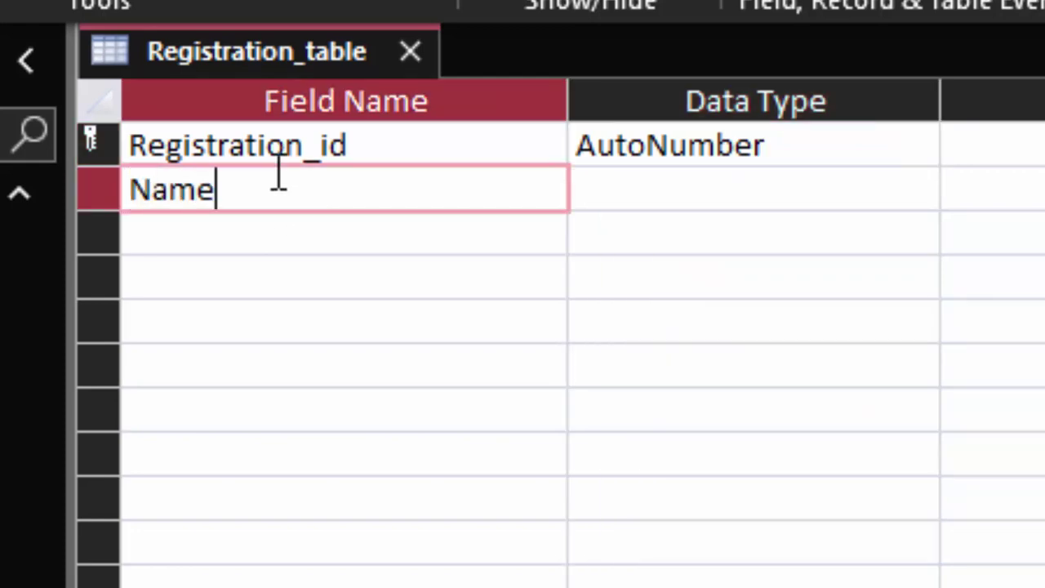
{"action": "type", "text": "_of"}
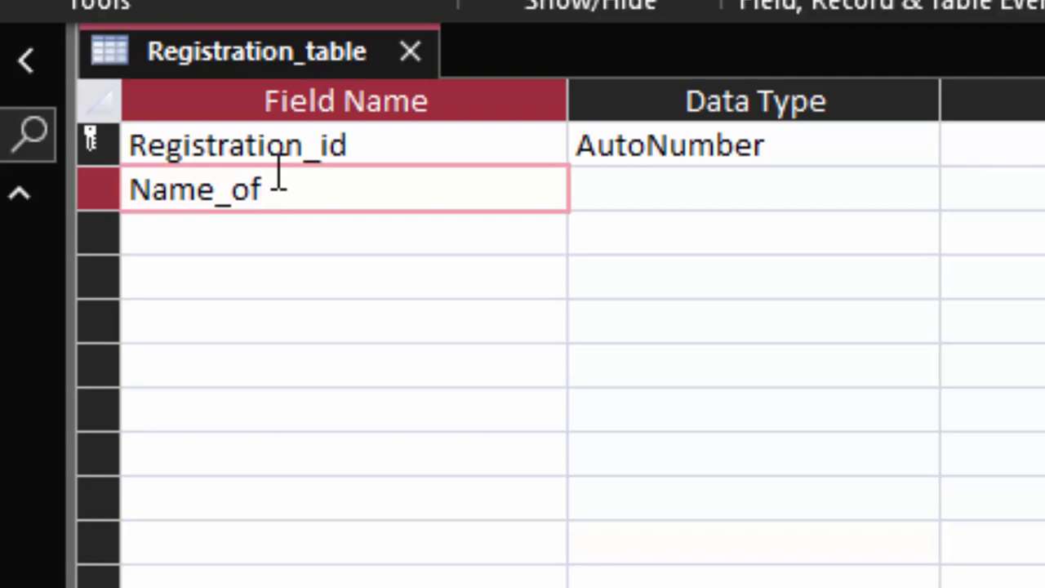
{"action": "type", "text": "student"}
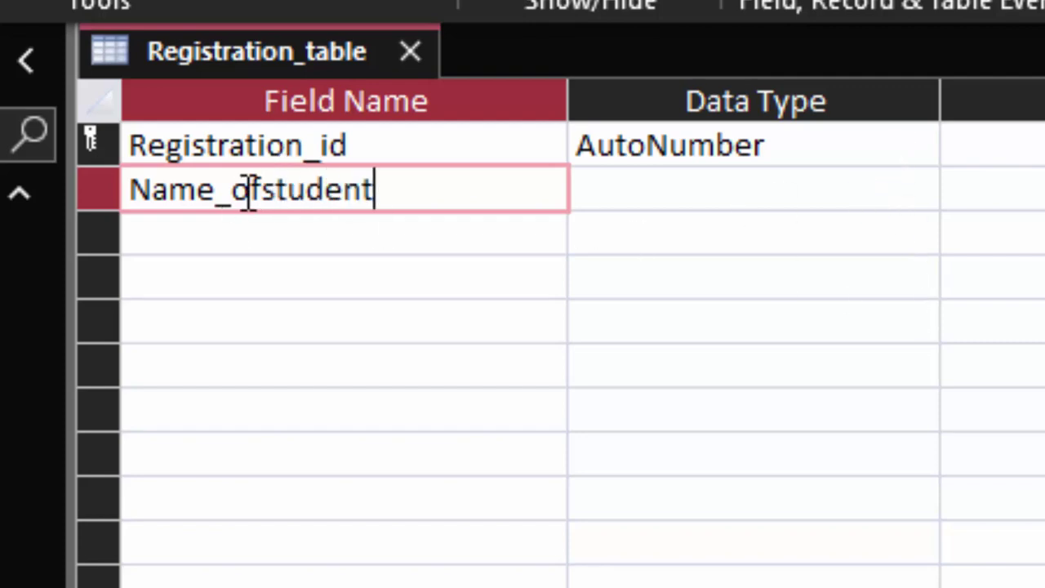
{"action": "left_click", "coordinate": [269, 189]}
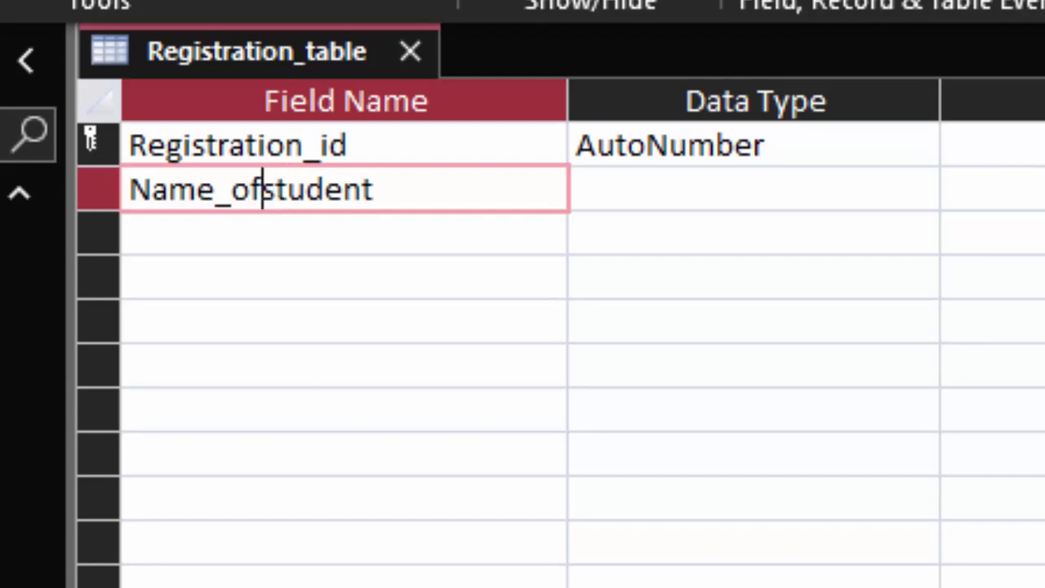
{"action": "type", "text": "_"}
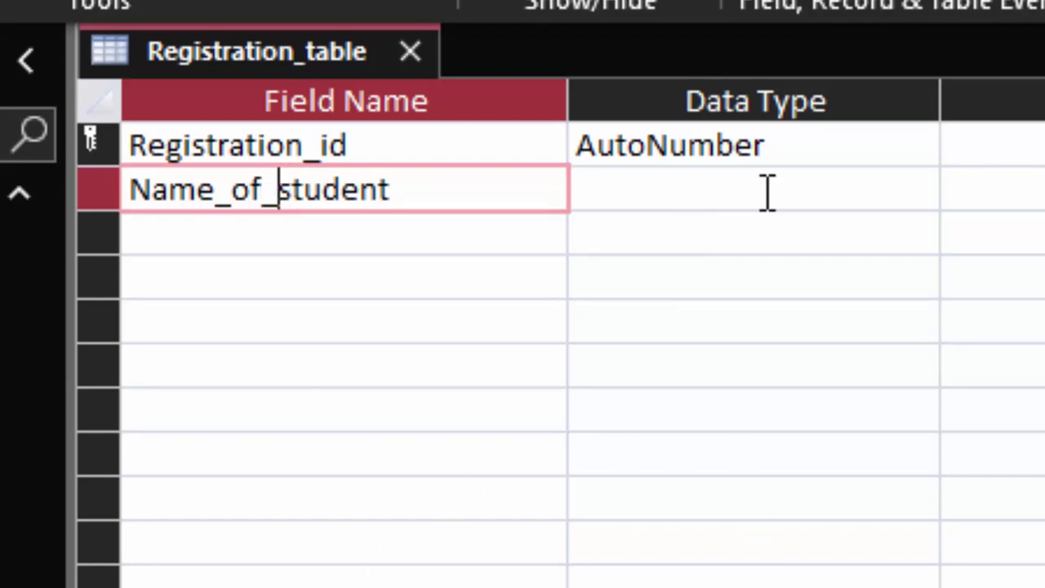
{"action": "left_click", "coordinate": [768, 192]}
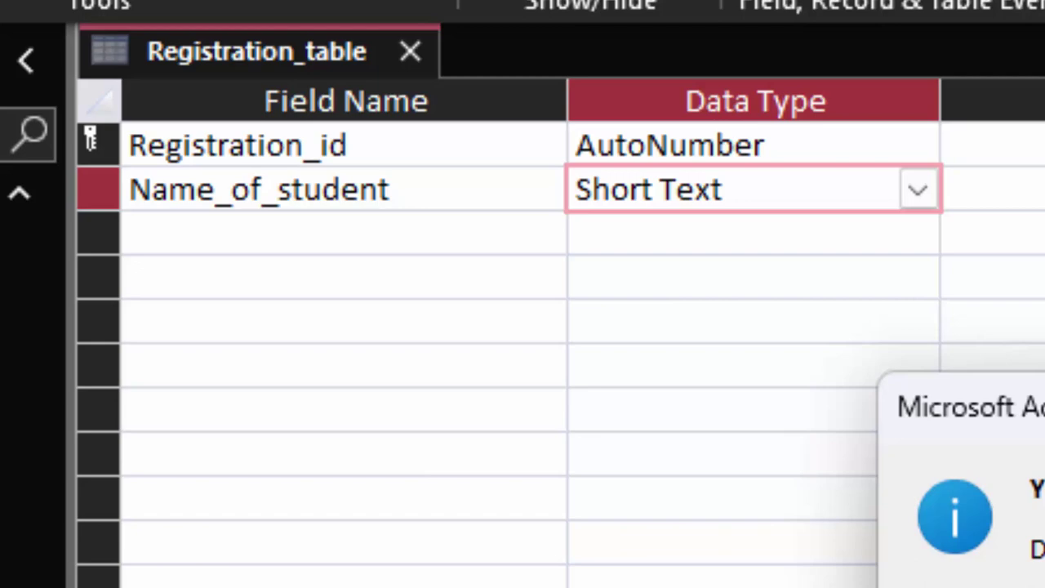
Change Registration_id to Short Text and show the table as a datasheet.
{"action": "left_click", "coordinate": [918, 144]}
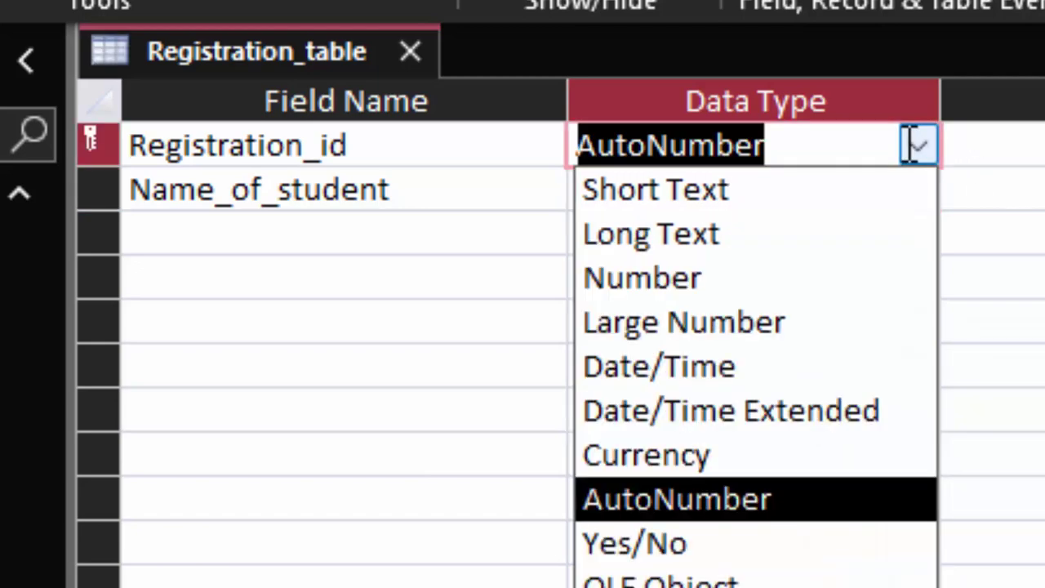
{"action": "left_click", "coordinate": [781, 203]}
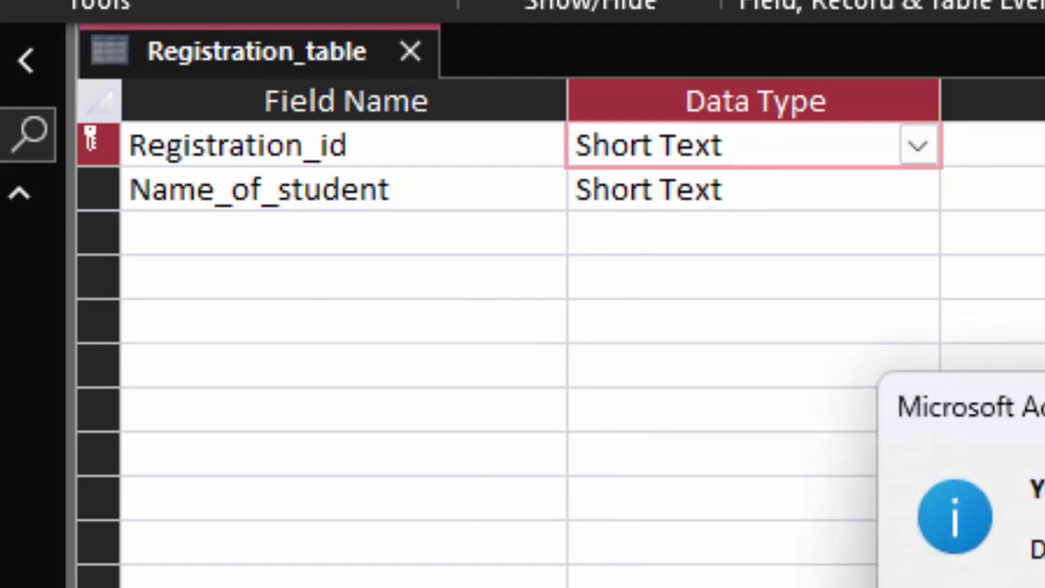
{"action": "key", "text": "Return"}
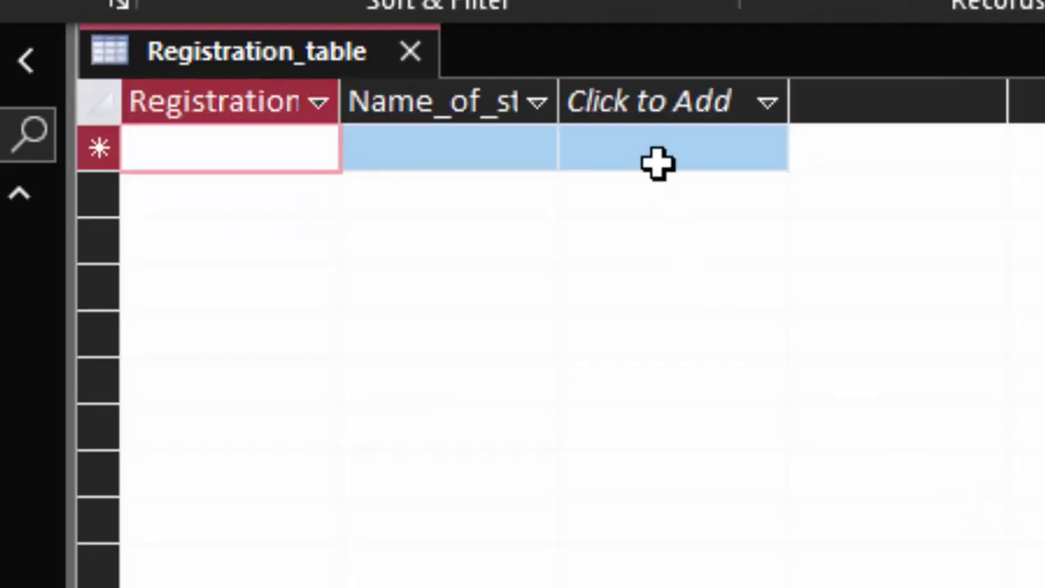
Widen both columns and enter record R001 with its student's name.
{"action": "left_click_drag", "start_coordinate": [559, 103], "coordinate": [722, 303]}
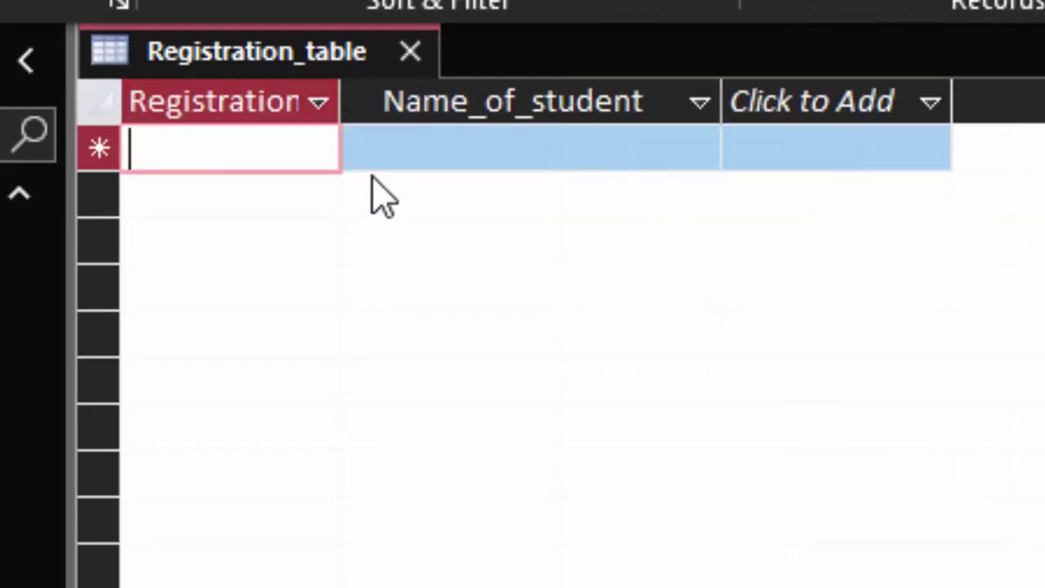
{"action": "left_click_drag", "start_coordinate": [352, 103], "coordinate": [532, 237]}
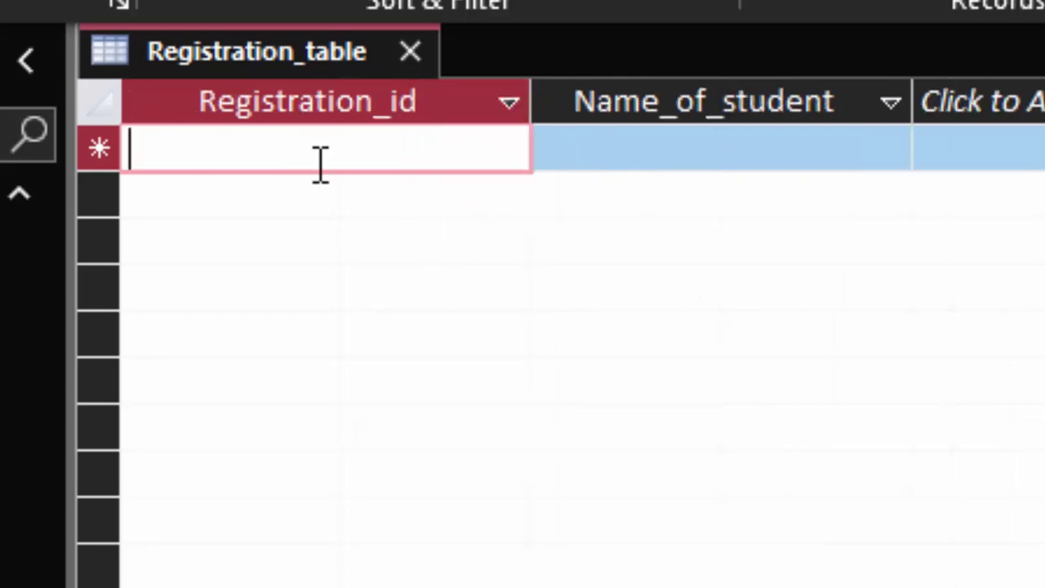
{"action": "type", "text": "R"}
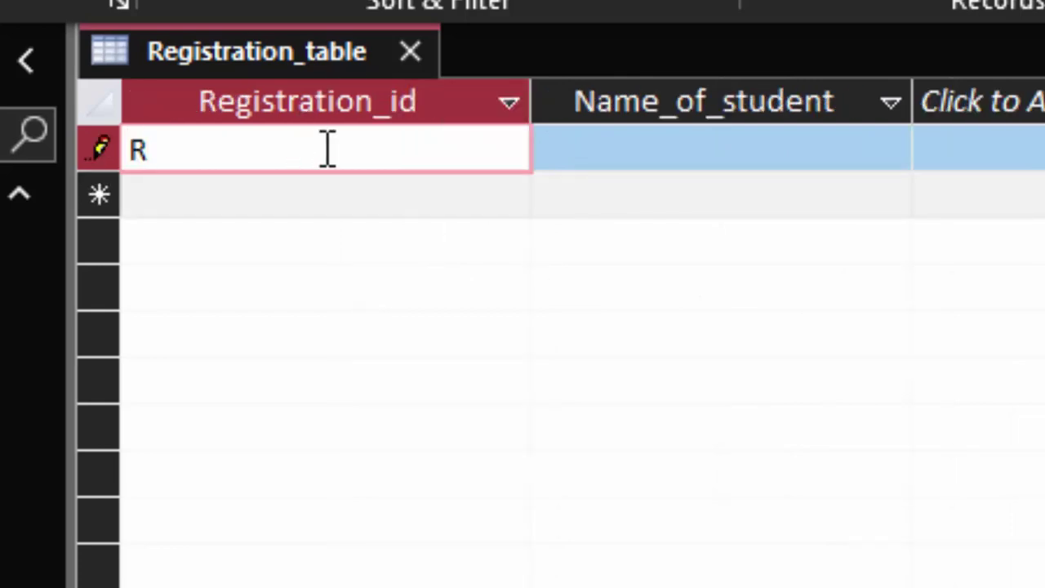
{"action": "type", "text": "001"}
{"action": "key", "text": "Tab"}
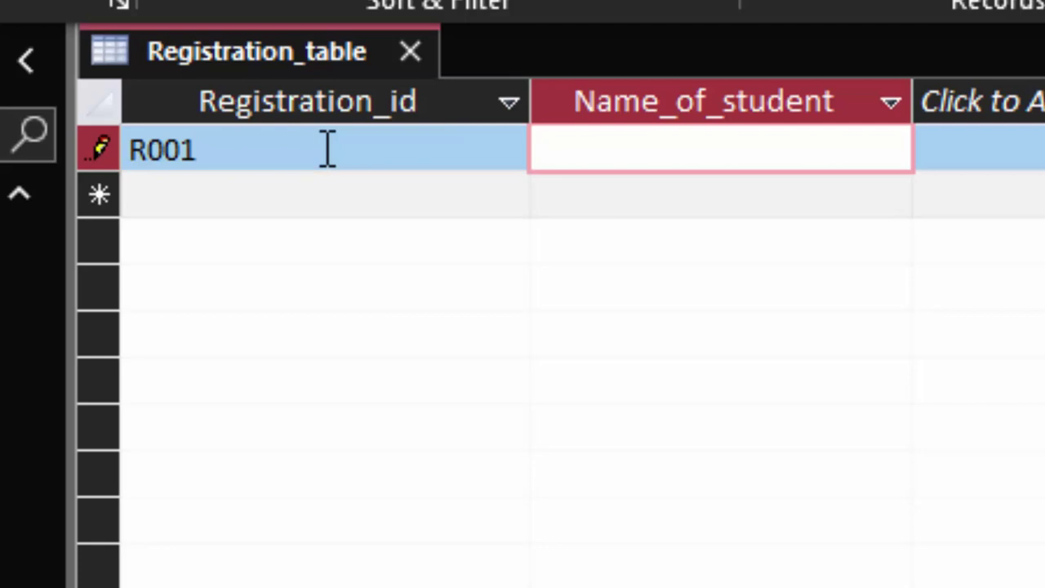
{"action": "type", "text": "Ram"}
{"action": "key", "text": "Tab"}
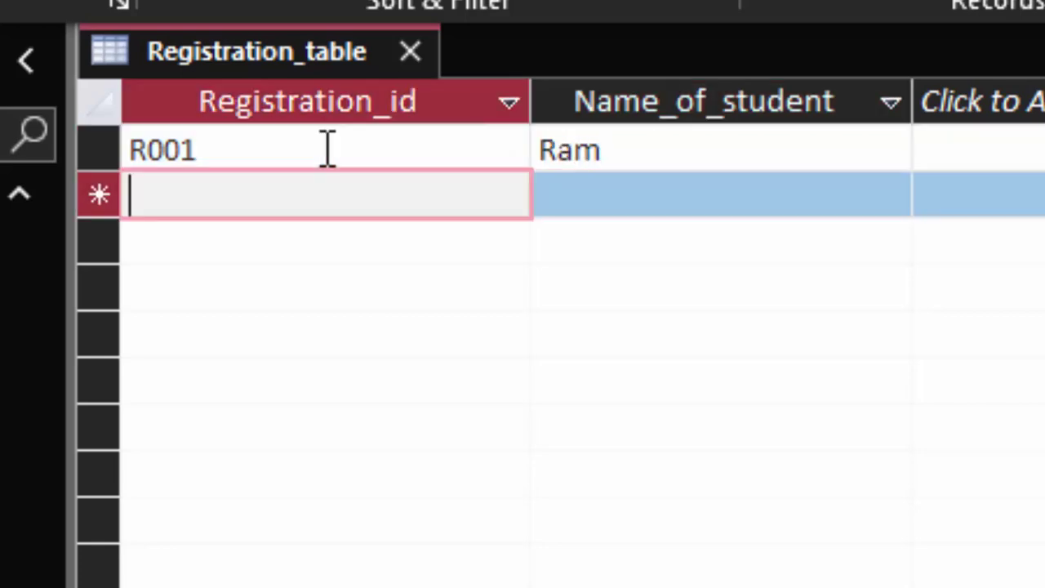
Enter records R002 and R003, each with a student name.
{"action": "type", "text": "R002"}
{"action": "key", "text": "Tab"}
{"action": "type", "text": "Y"}
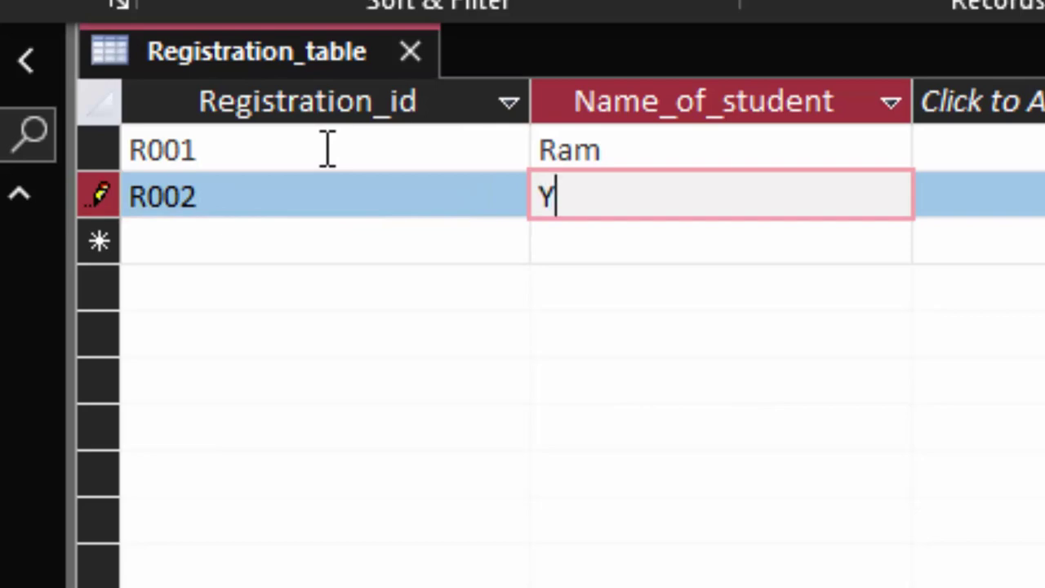
{"action": "type", "text": "uvraj"}
{"action": "key", "text": "Tab"}
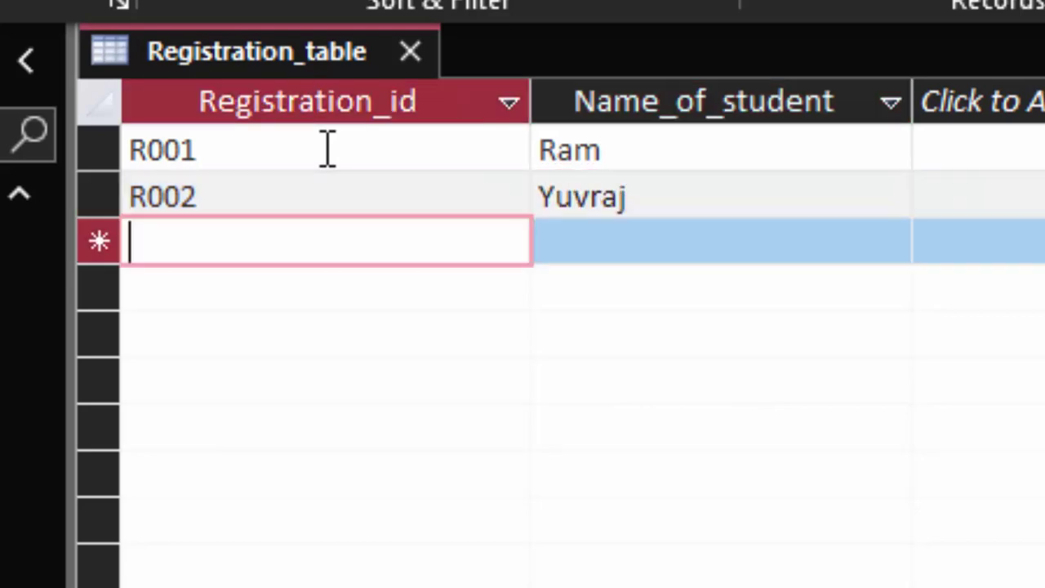
{"action": "type", "text": "R003"}
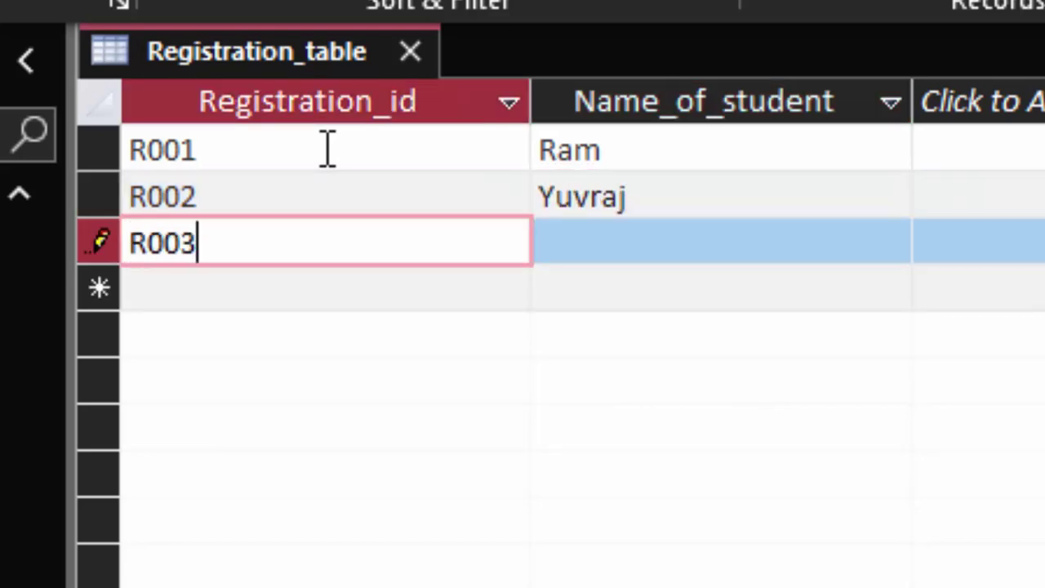
{"action": "key", "text": "Tab"}
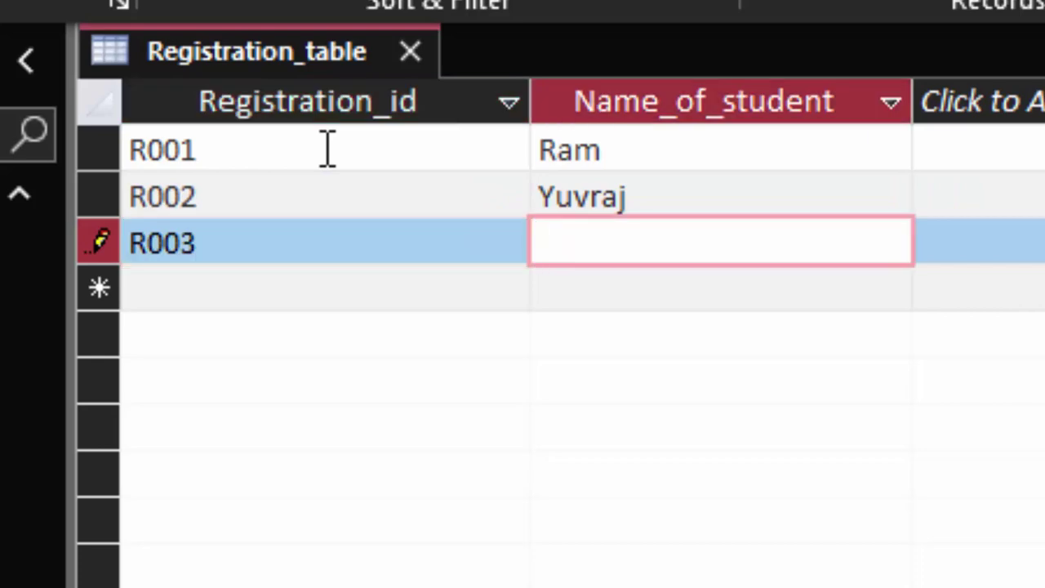
{"action": "type", "text": "Rit"}
{"action": "type", "text": "es"}
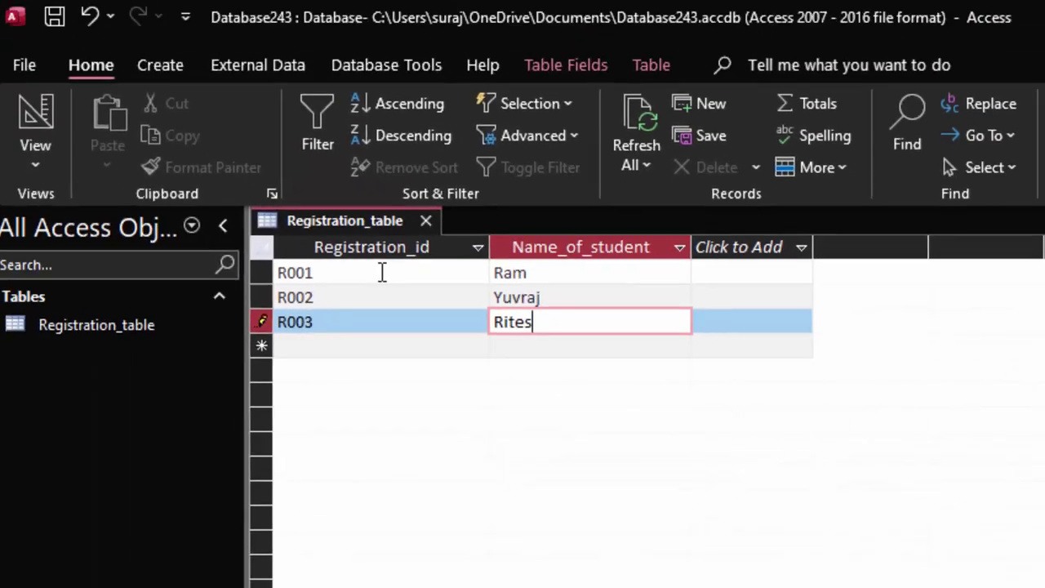
{"action": "type", "text": "h"}
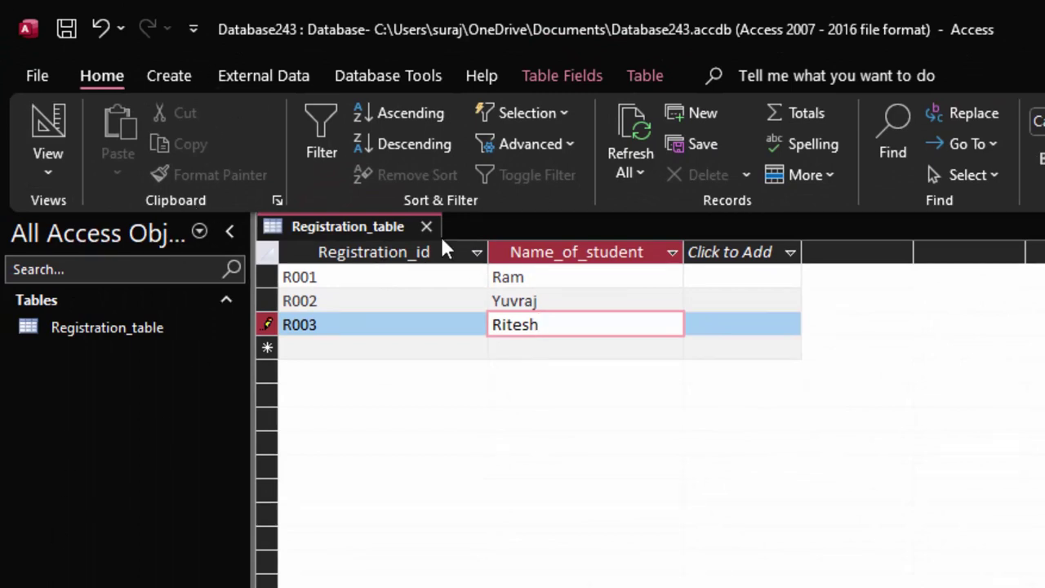
Close Registration_table, saving its column layout changes.
{"action": "right_click", "coordinate": [345, 222]}
{"action": "left_click", "coordinate": [388, 270]}
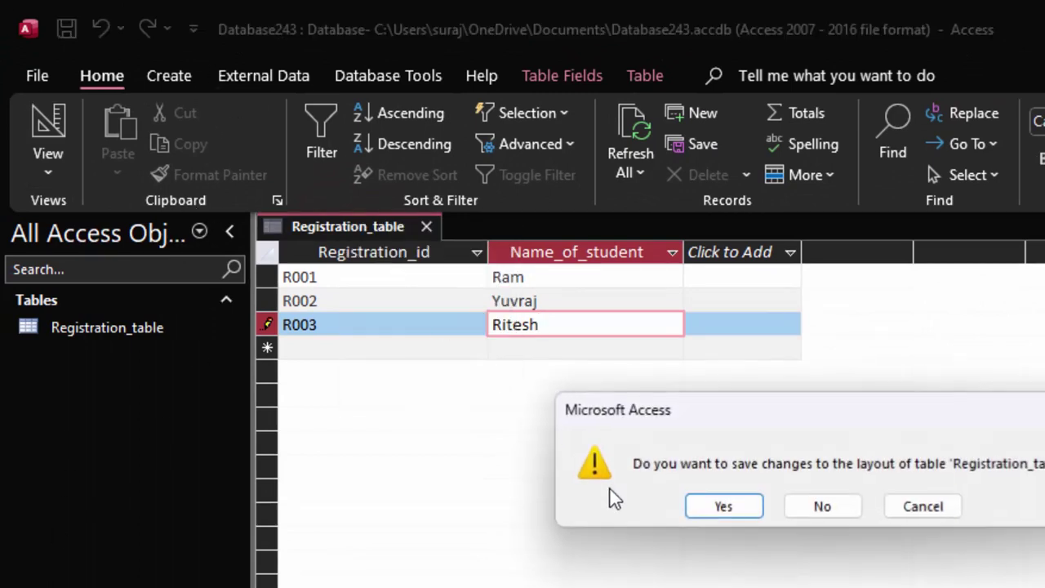
{"action": "left_click", "coordinate": [722, 507]}
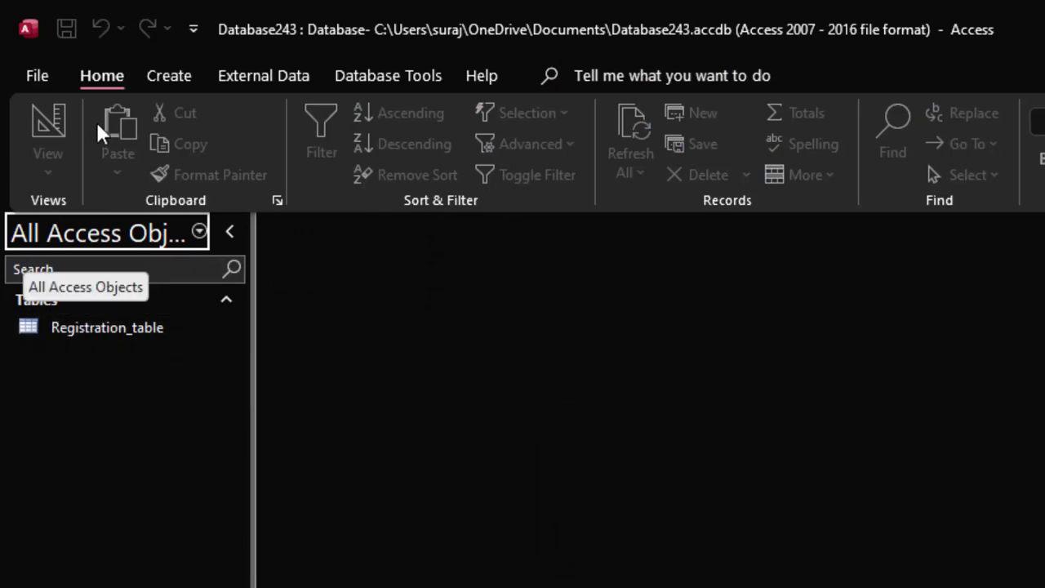
Create a new table in Design View and name it Student_table.
{"action": "left_click", "coordinate": [177, 74]}
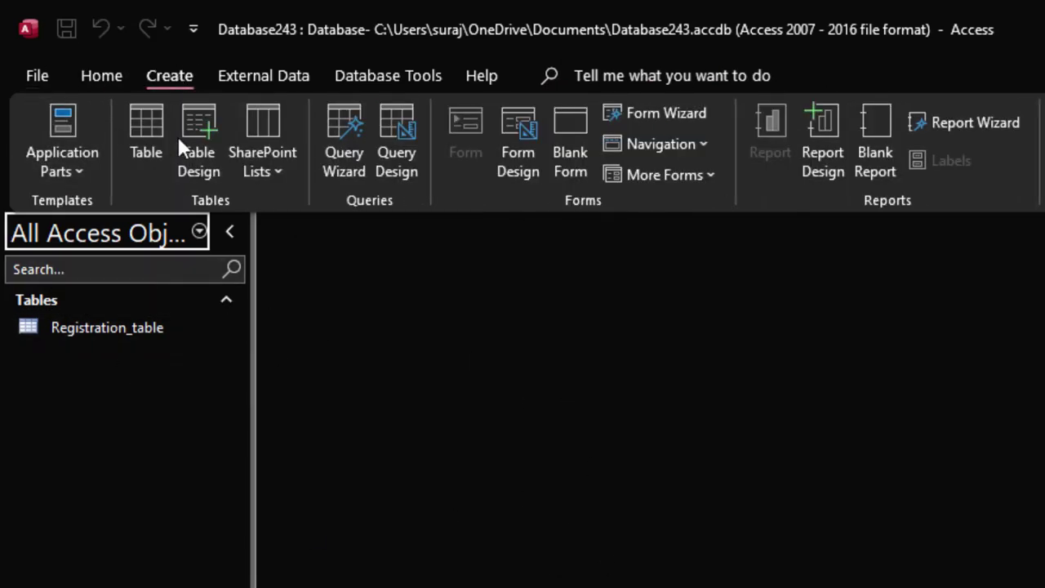
{"action": "left_click", "coordinate": [145, 124]}
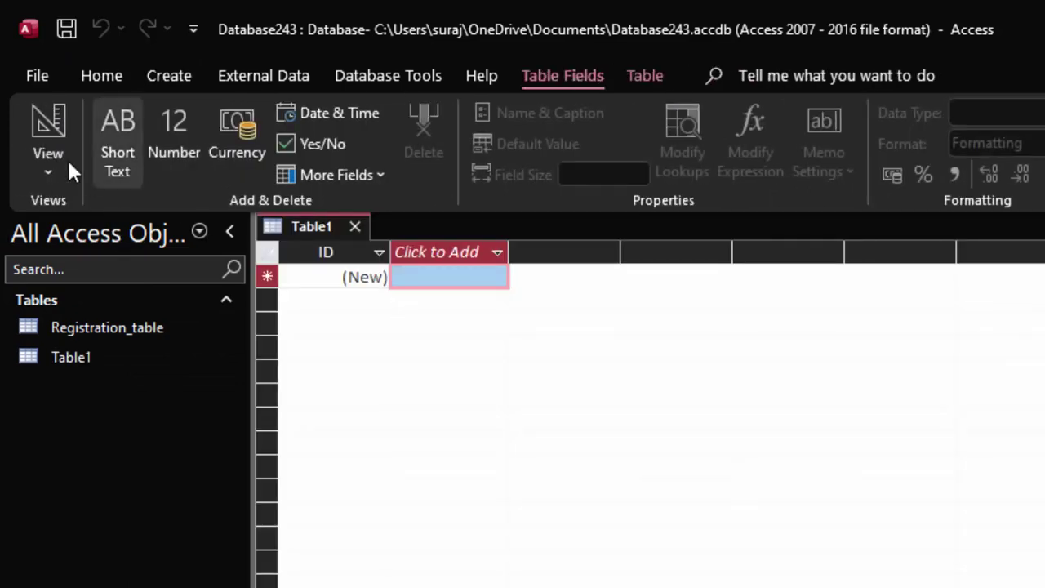
{"action": "left_click", "coordinate": [65, 114]}
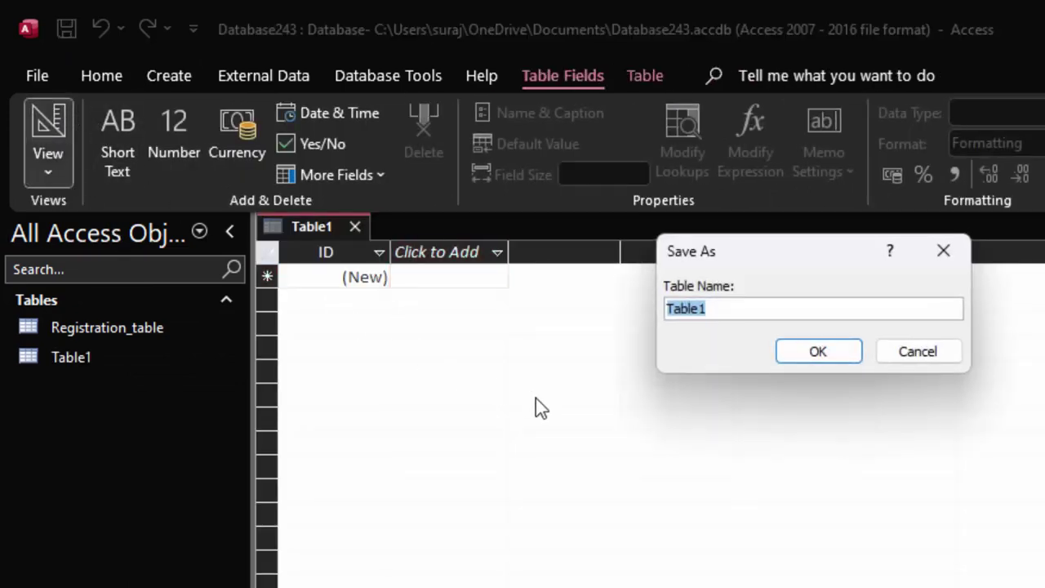
{"action": "key", "text": "BackSpace"}
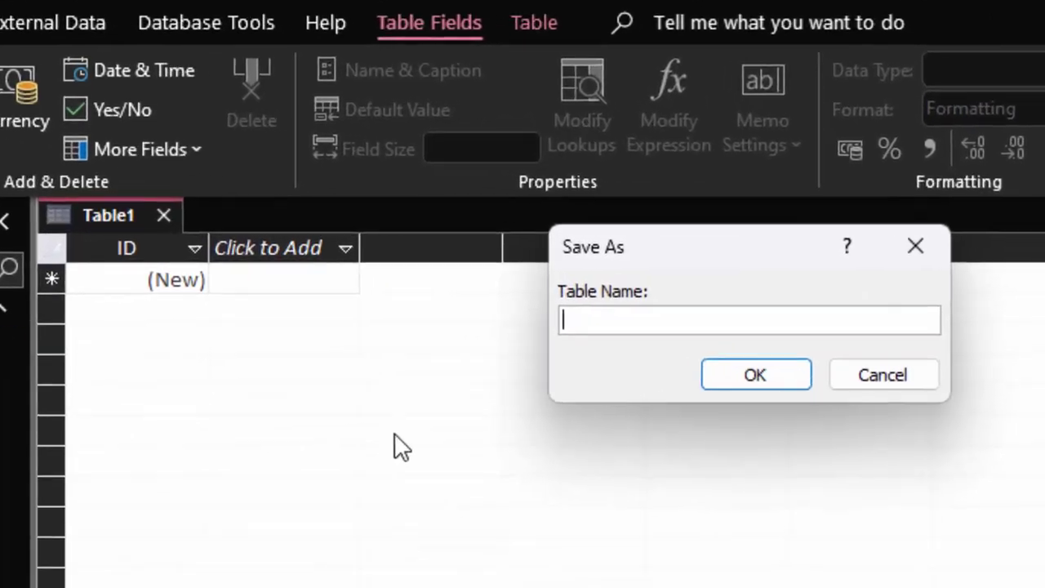
{"action": "type", "text": "St"}
{"action": "type", "text": "udent"}
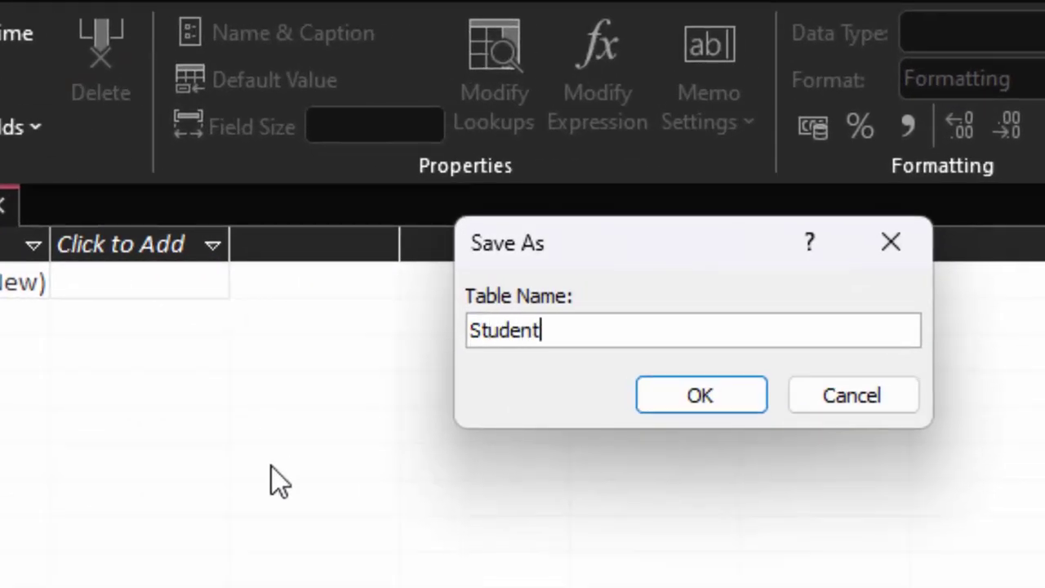
{"action": "type", "text": "_tabl"}
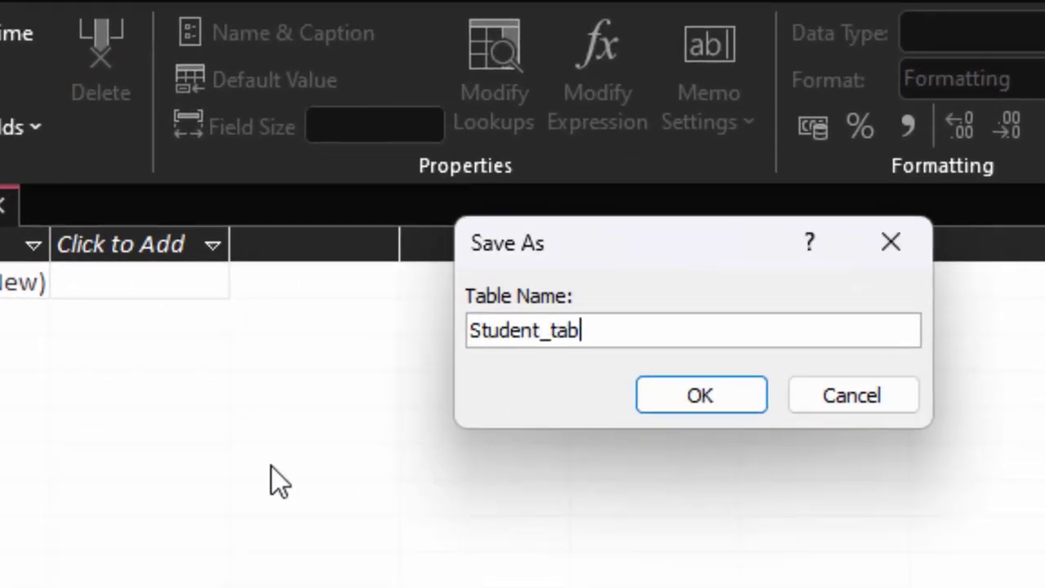
{"action": "type", "text": "e"}
Save the table as Student_table and rename its ID field to Roll_number.
{"action": "key", "text": "Return"}
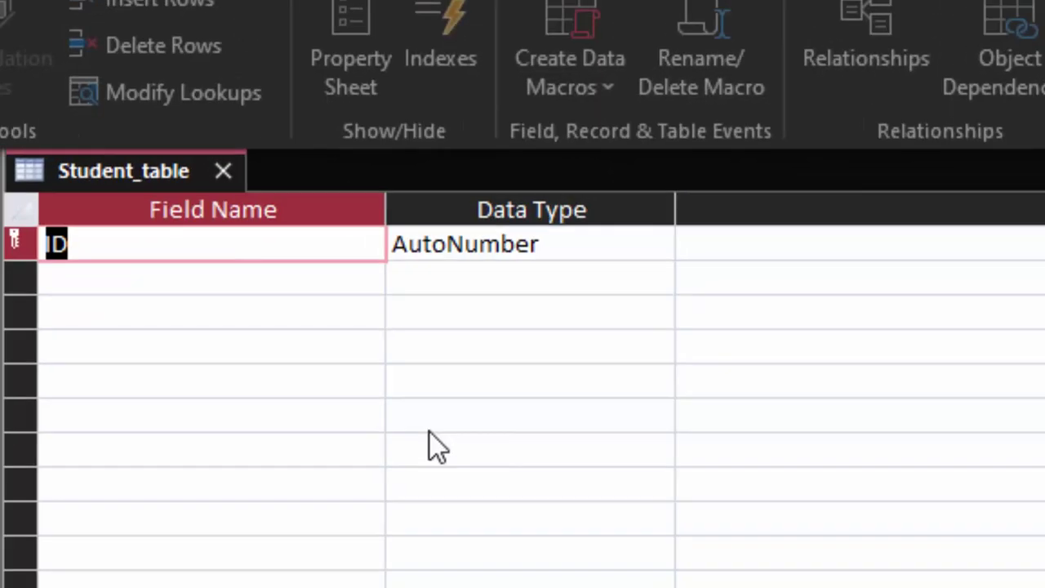
{"action": "key", "text": "BackSpace"}
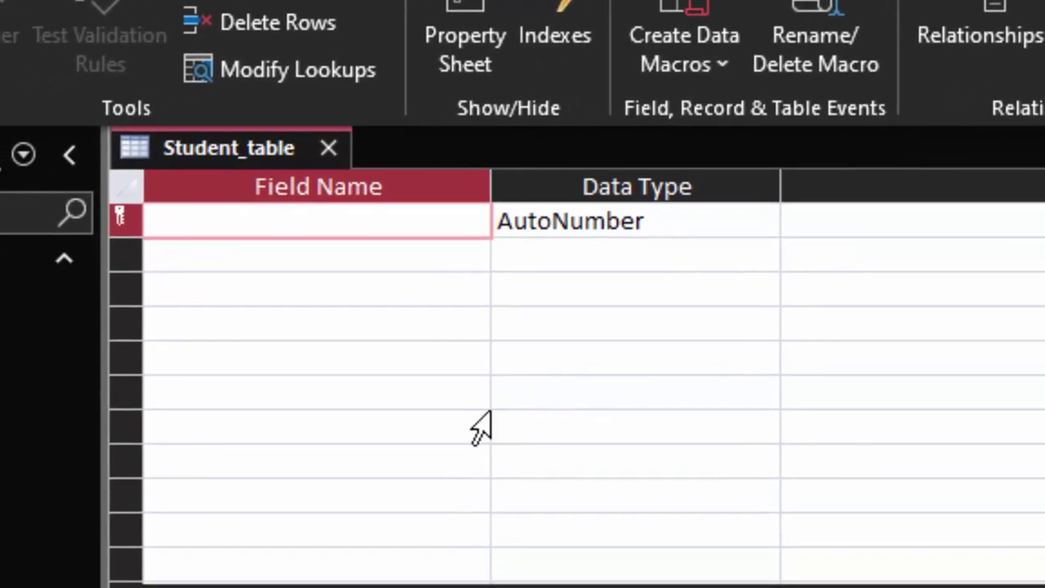
{"action": "type", "text": "Roll_"}
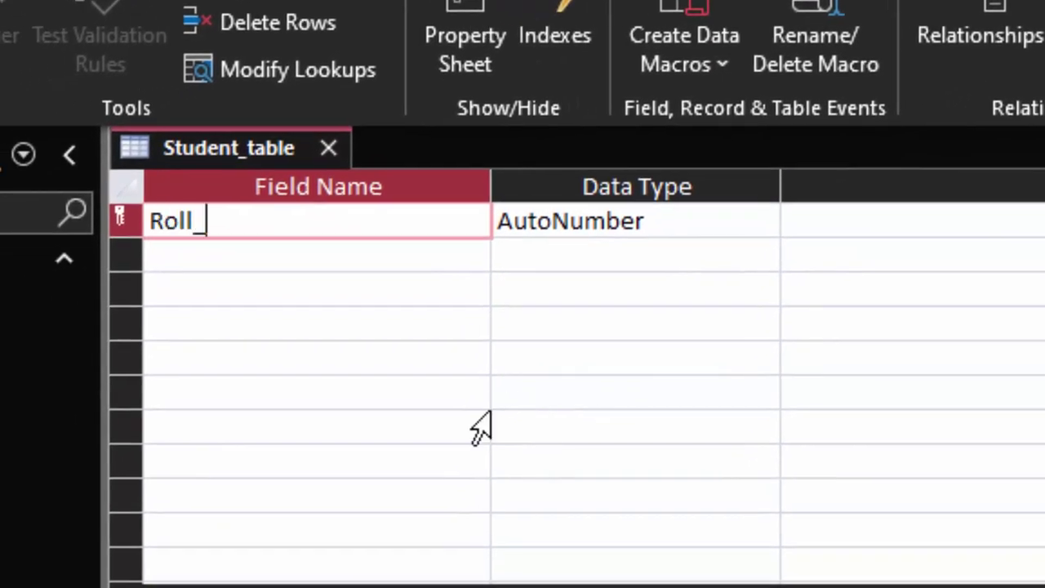
{"action": "type", "text": "number"}
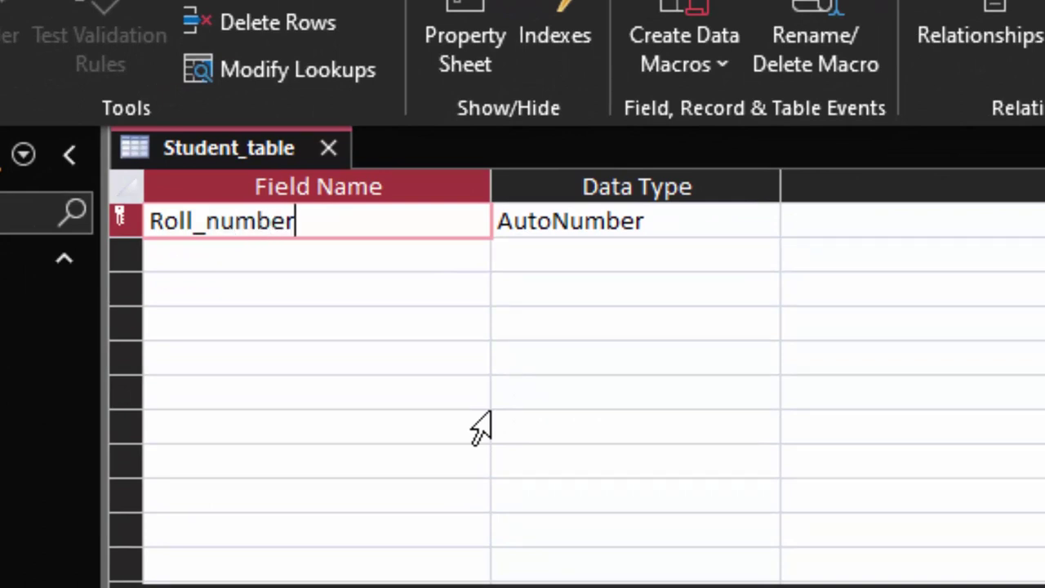
Add a Registration_id field, then open Registration_table from the navigation pane.
{"action": "left_click", "coordinate": [270, 262]}
{"action": "type", "text": "e"}
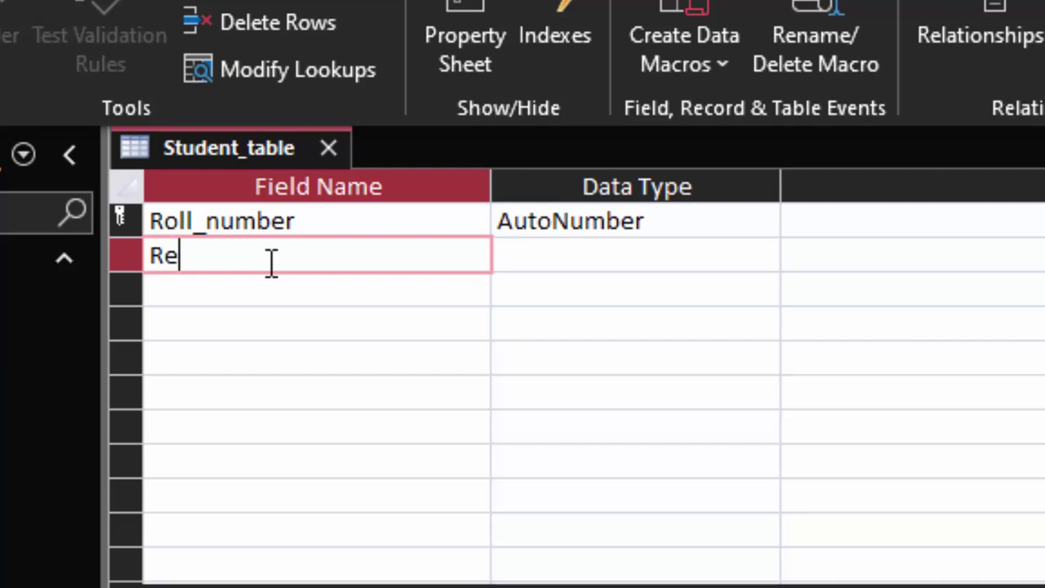
{"action": "type", "text": "gistra"}
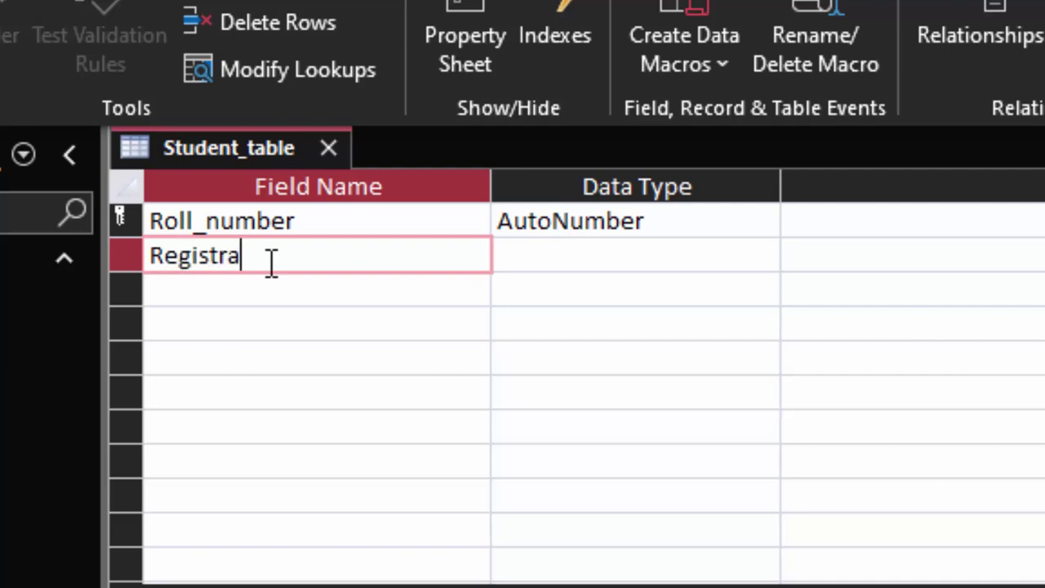
{"action": "type", "text": "tion"}
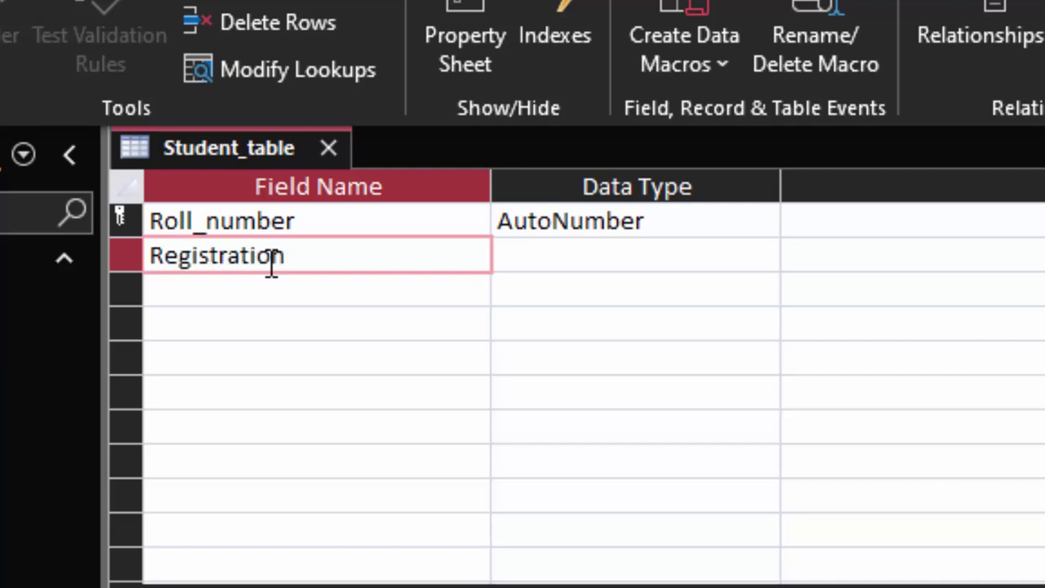
{"action": "type", "text": "_id"}
{"action": "left_click", "coordinate": [46, 301]}
{"action": "double_click", "coordinate": [10, 304]}
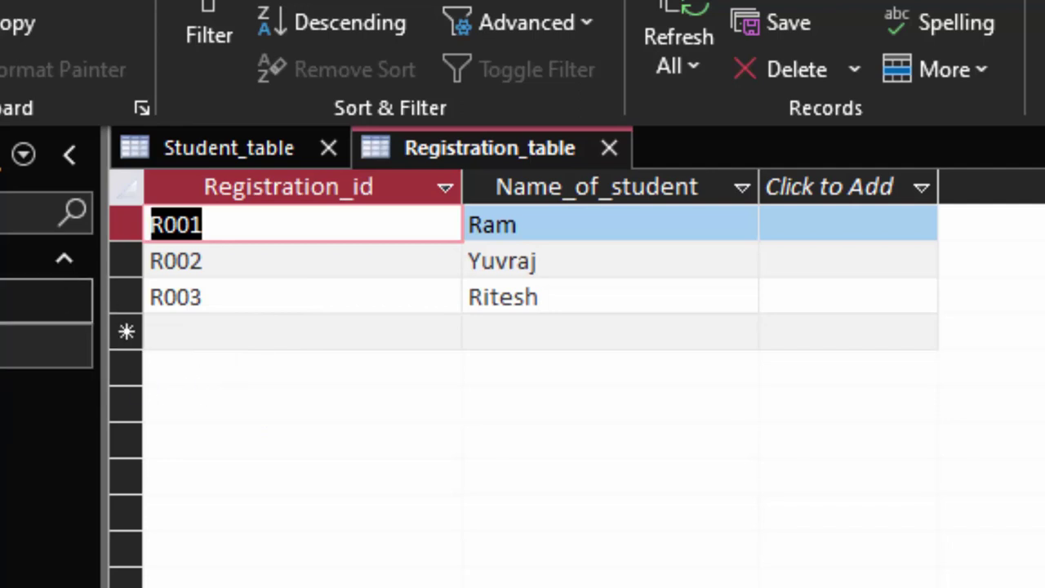
Save Student_table's design, switch to Datasheet View, and widen both columns.
{"action": "left_click", "coordinate": [47, 347]}
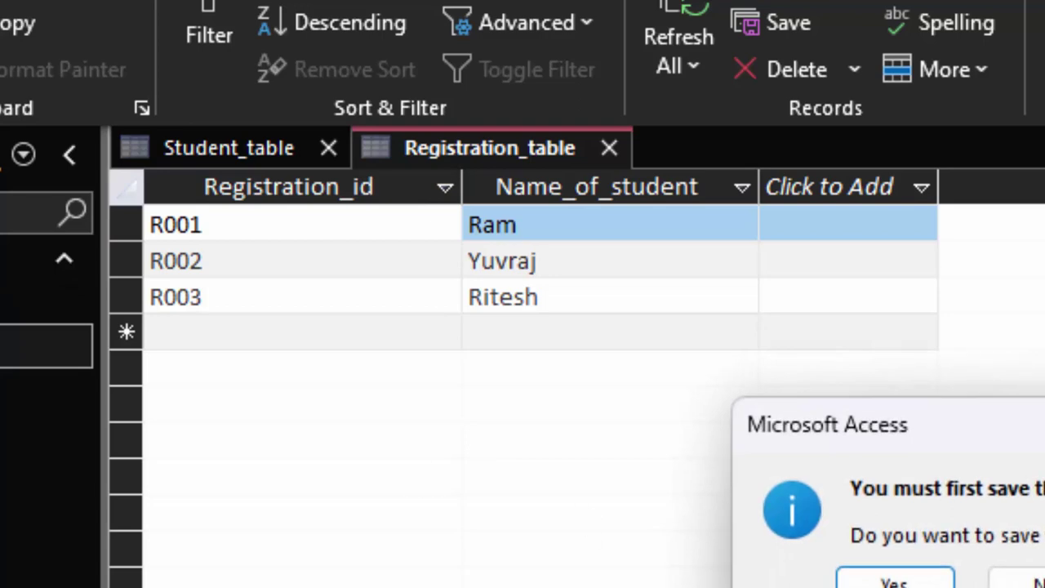
{"action": "left_click", "coordinate": [911, 581]}
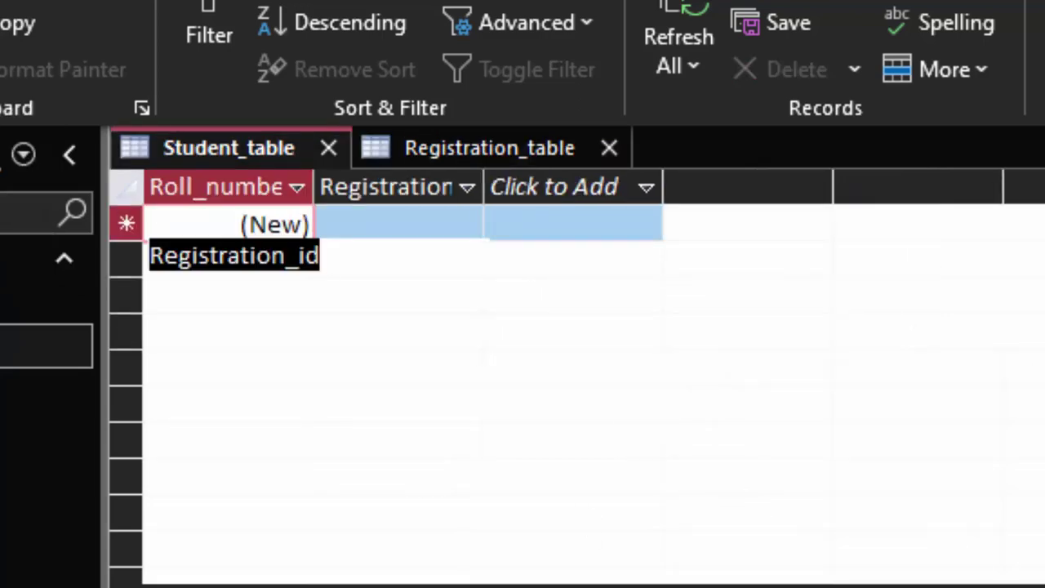
{"action": "left_click", "coordinate": [289, 288]}
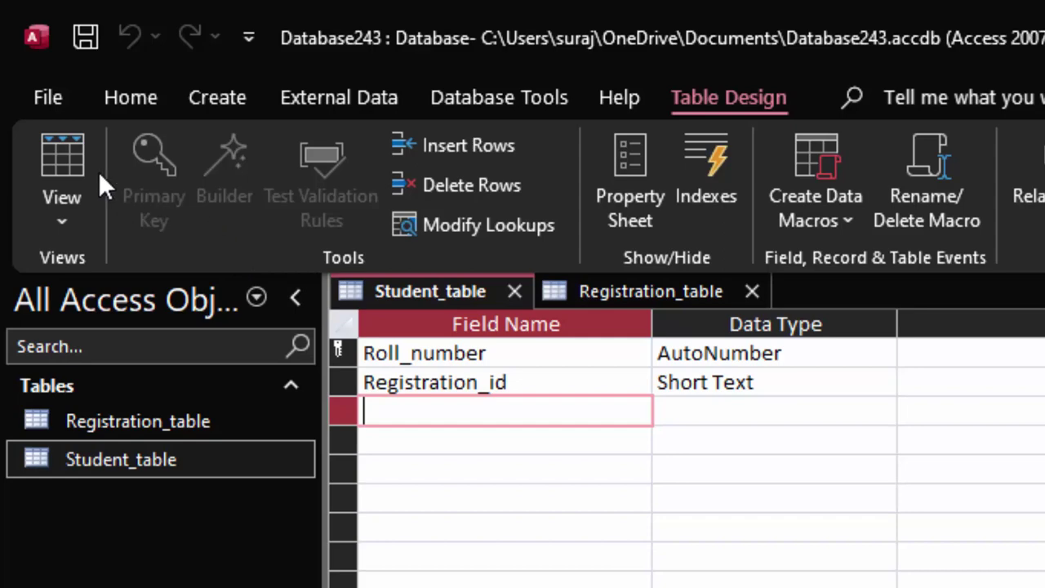
{"action": "left_click", "coordinate": [73, 158]}
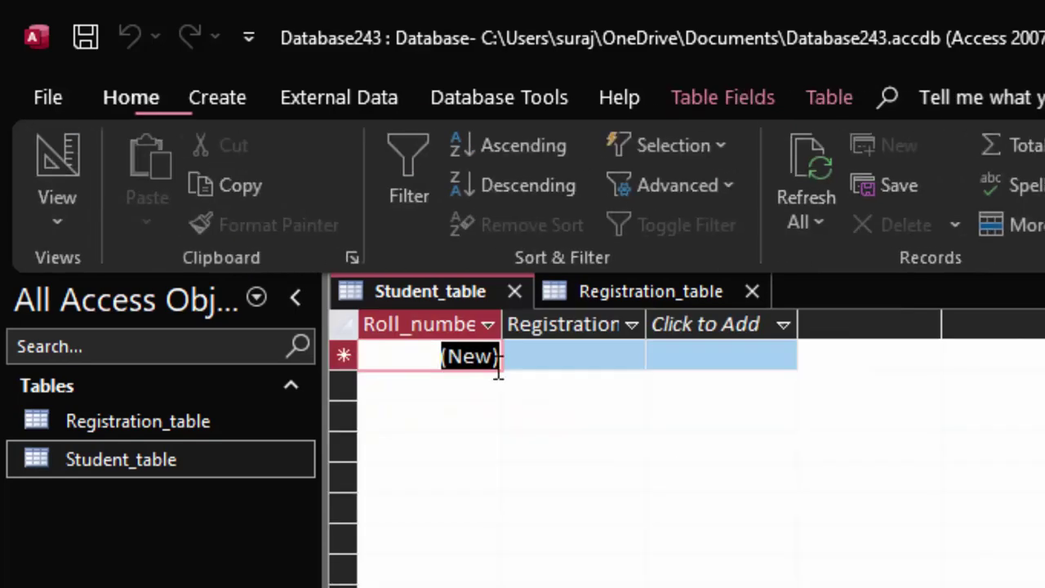
{"action": "double_click", "coordinate": [503, 325]}
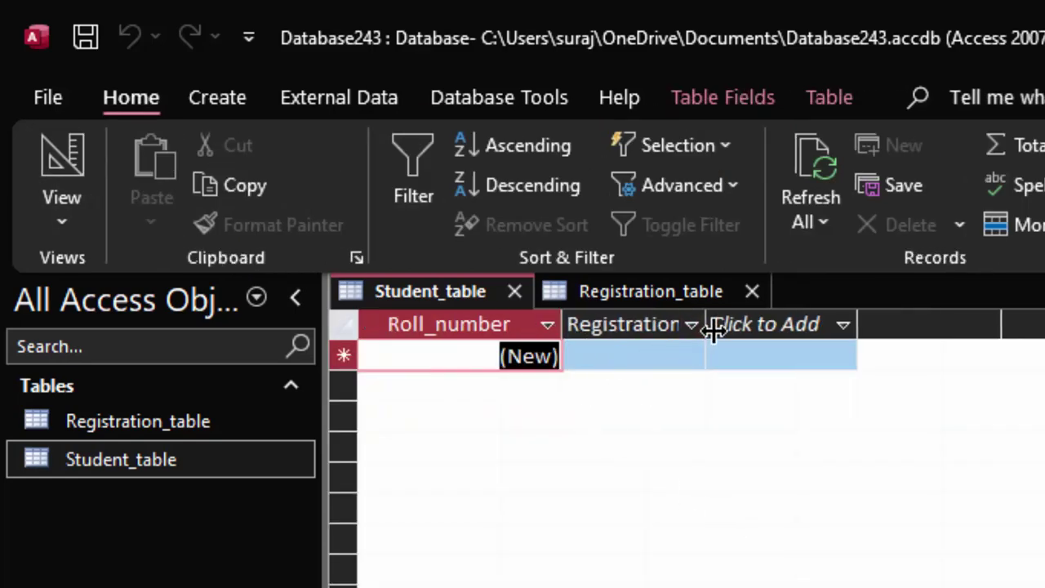
{"action": "left_click_drag", "start_coordinate": [713, 325], "coordinate": [777, 383]}
Enter two student records with Registration_id R001 and R003, then close Registration_table.
{"action": "left_click", "coordinate": [714, 355]}
{"action": "type", "text": "R"}
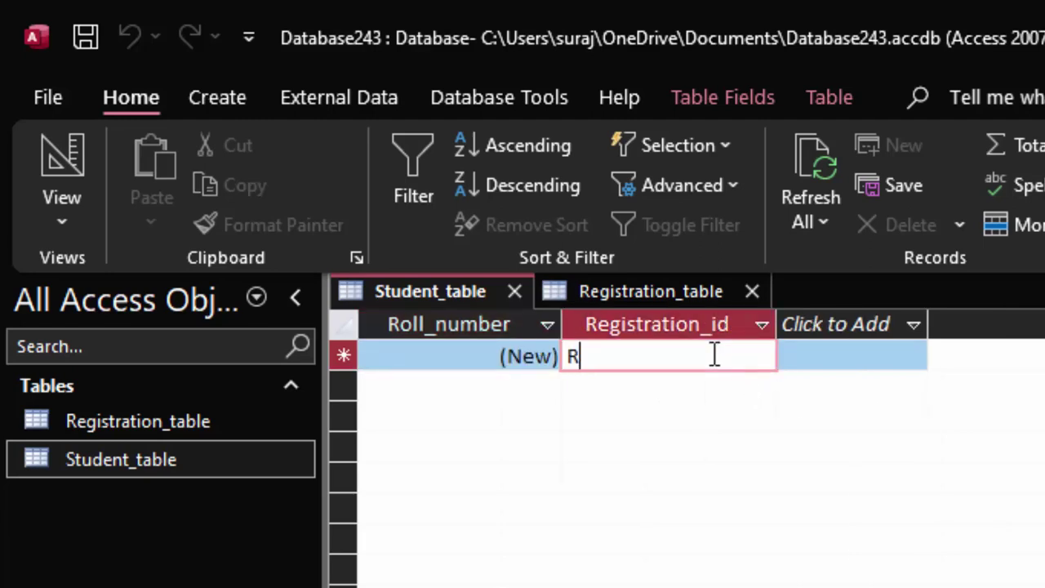
{"action": "type", "text": "001"}
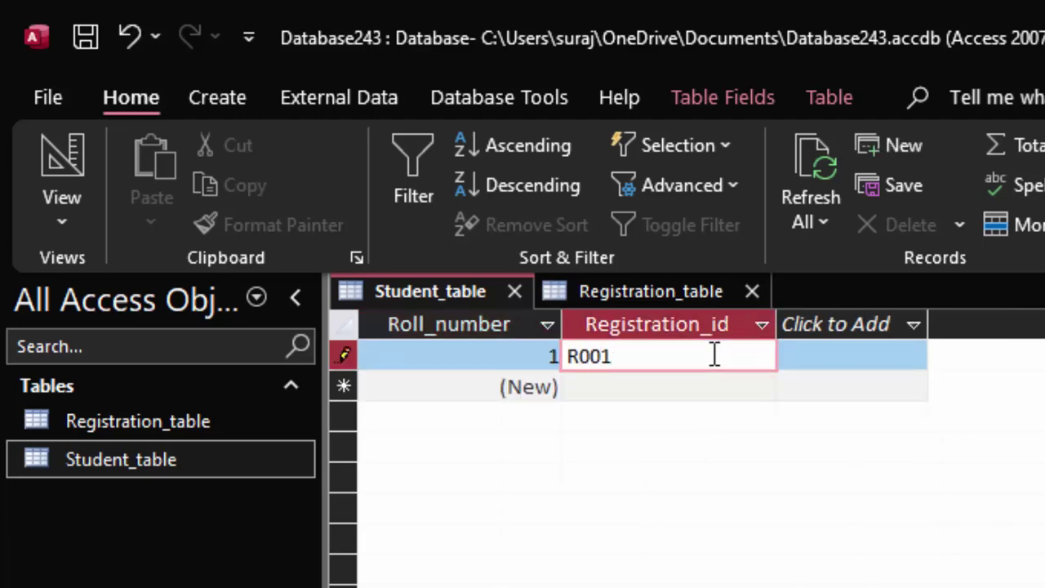
{"action": "key", "text": "Tab"}
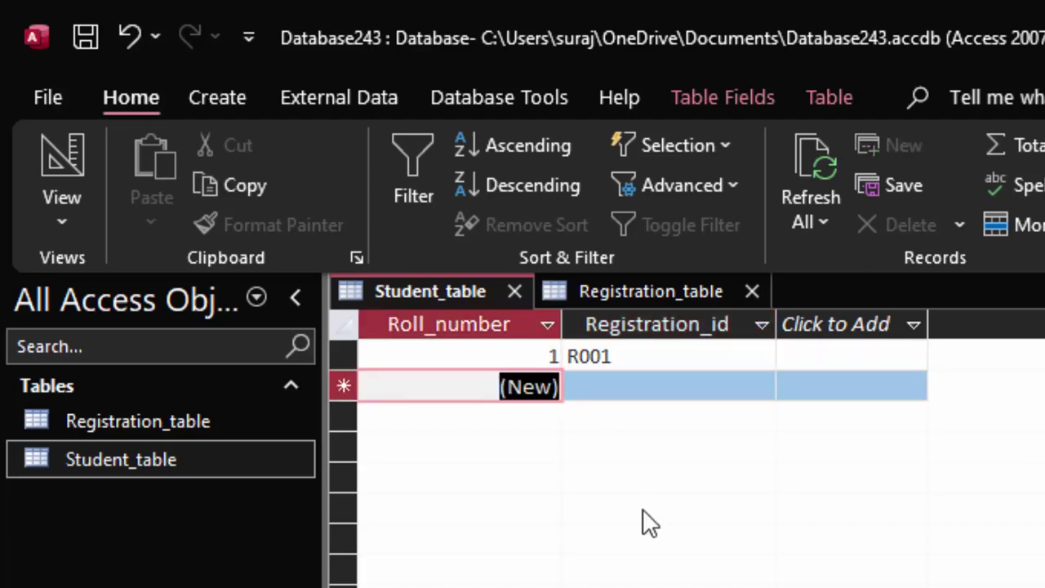
{"action": "key", "text": "Tab"}
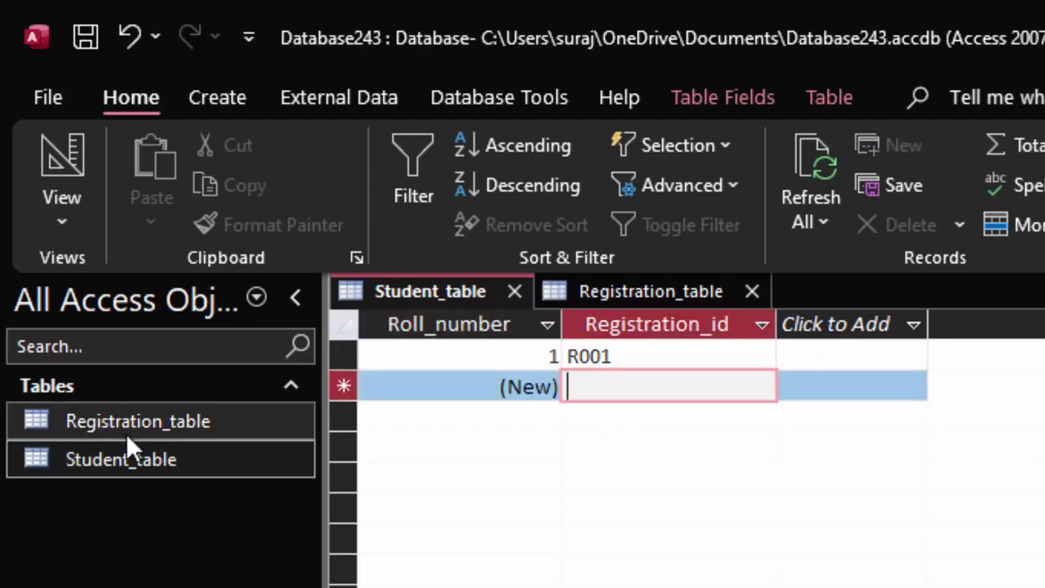
{"action": "double_click", "coordinate": [127, 432]}
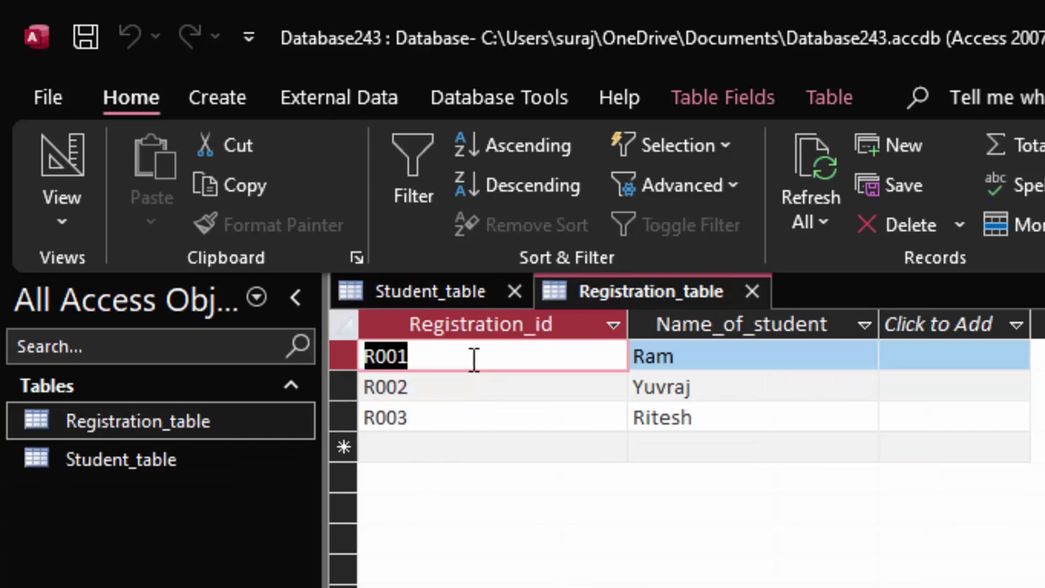
{"action": "left_click", "coordinate": [464, 290]}
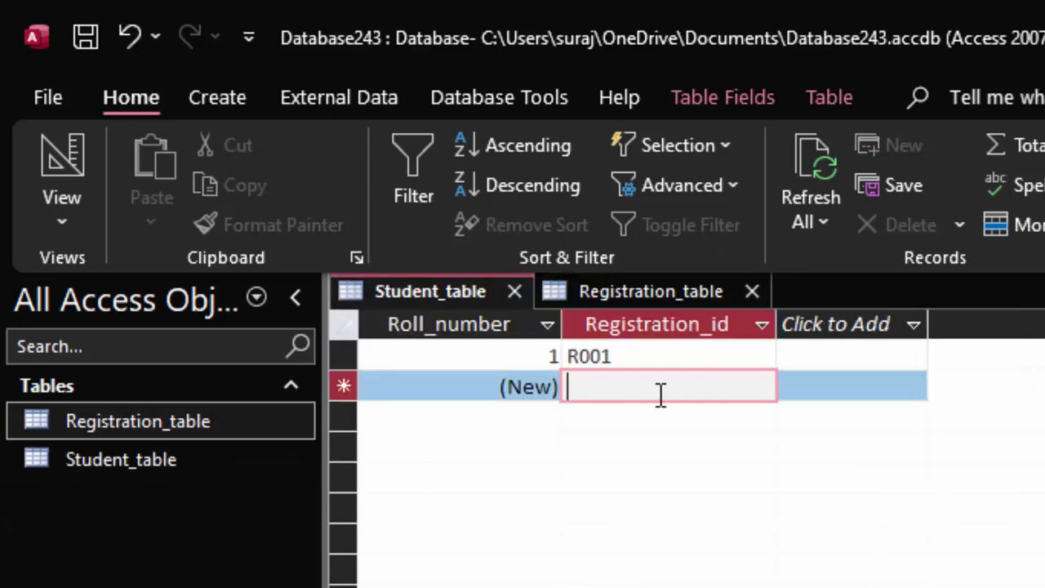
{"action": "type", "text": "R003"}
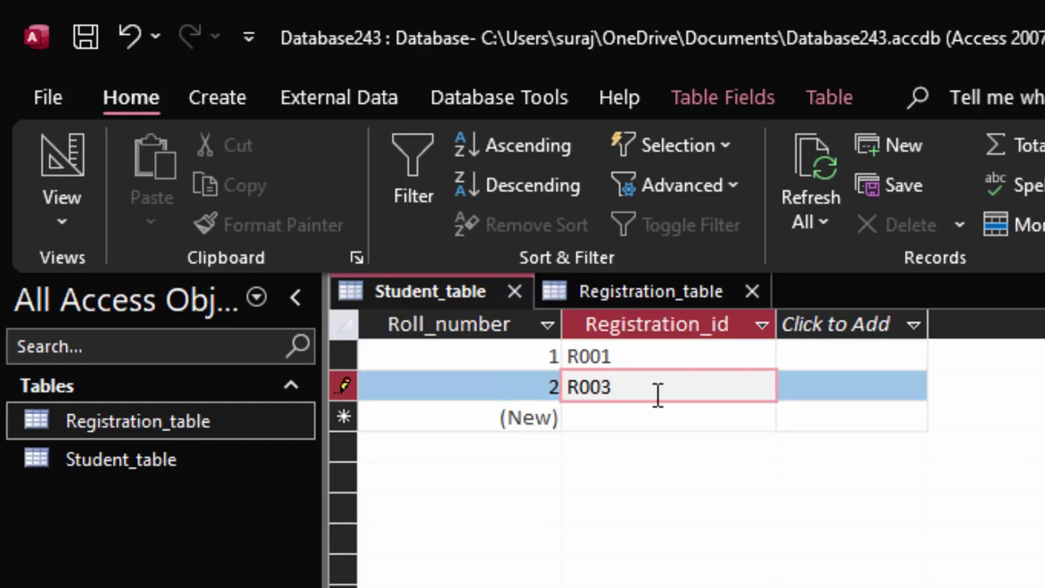
{"action": "key", "text": "Tab"}
{"action": "key", "text": "Tab"}
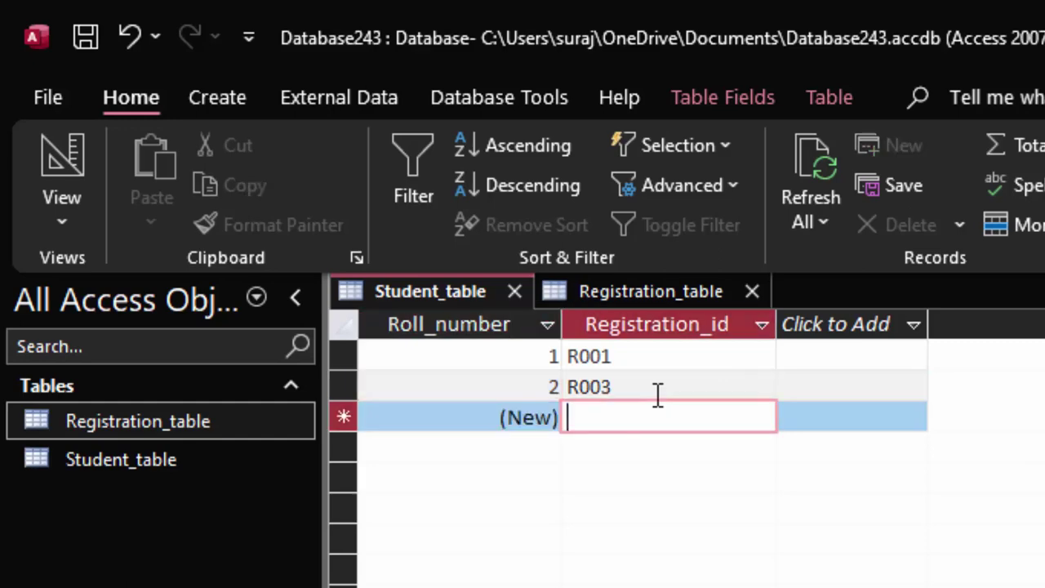
{"action": "left_click", "coordinate": [651, 292]}
{"action": "left_click", "coordinate": [718, 279]}
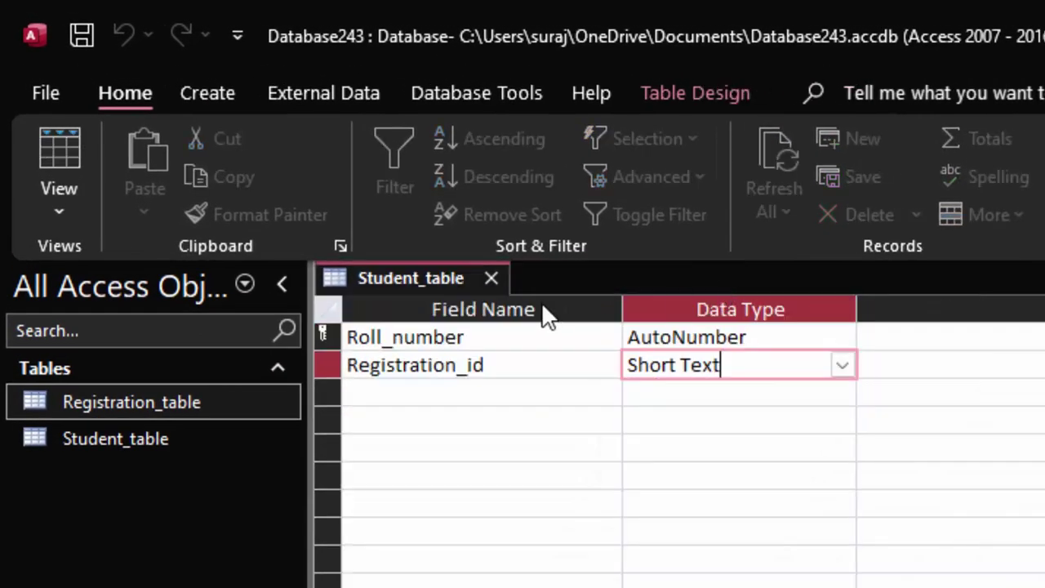
Close Student_table and drag Registration_id to link it with Student_table's Registration_id.
{"action": "left_click", "coordinate": [493, 279]}
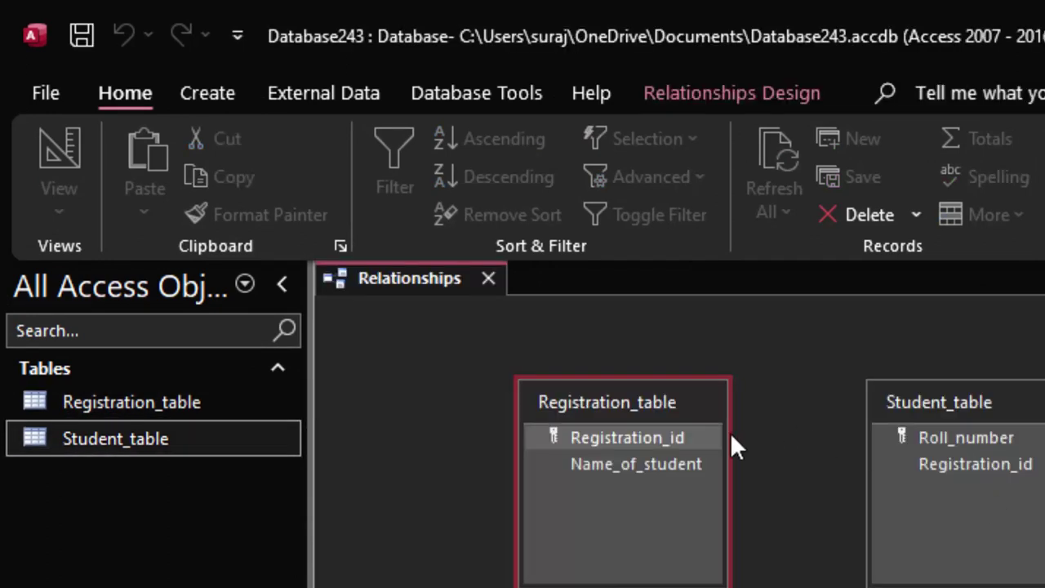
{"action": "mouse_move", "coordinate": [688, 438]}
{"action": "left_mouse_down"}
{"action": "mouse_move", "coordinate": [816, 491]}
{"action": "mouse_move", "coordinate": [1043, 467]}
{"action": "mouse_move", "coordinate": [1041, 478]}
{"action": "left_mouse_up"}
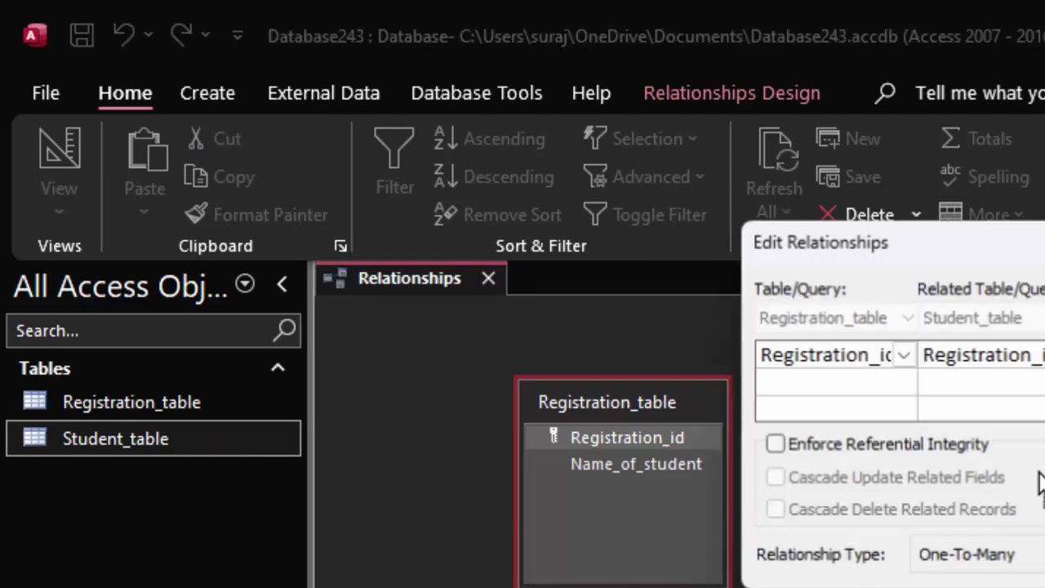
Enforce referential integrity with cascade update and cascade delete, and create the one-to-many relationship.
{"action": "left_click", "coordinate": [922, 447]}
{"action": "left_click", "coordinate": [919, 480]}
{"action": "left_click", "coordinate": [919, 512]}
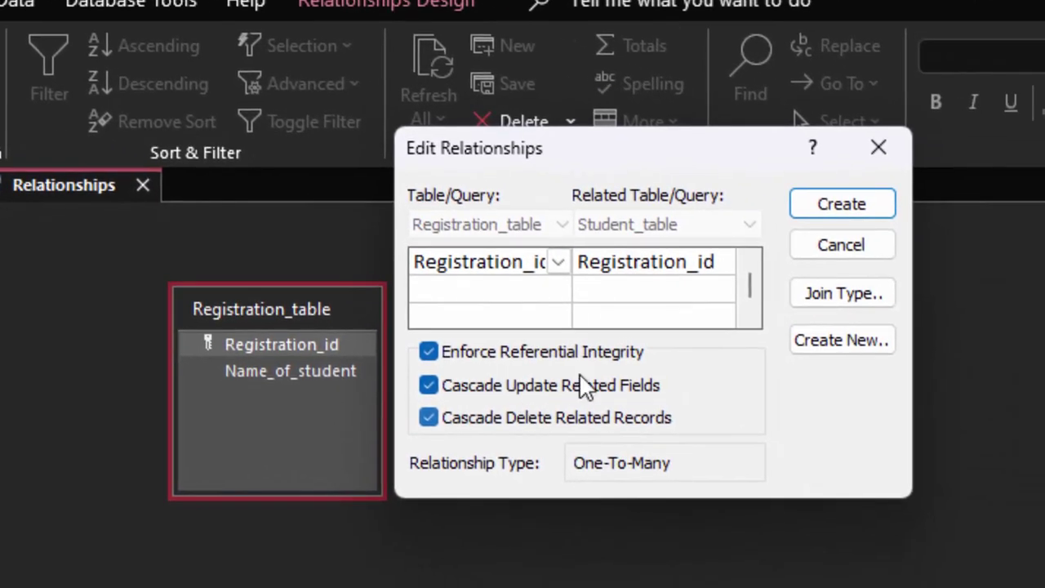
{"action": "left_click", "coordinate": [849, 214]}
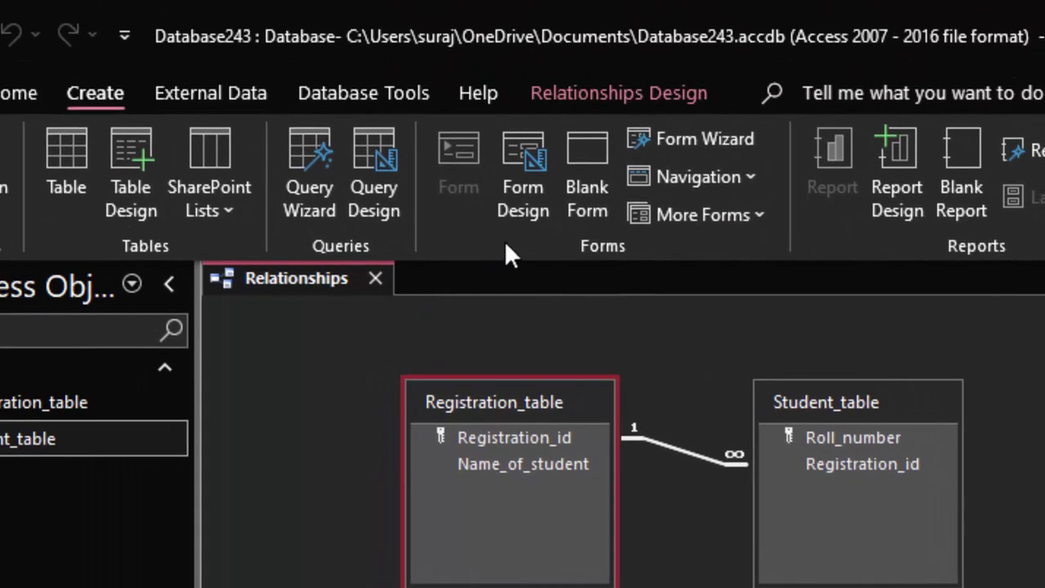
Start the Form Wizard on Registration_table and add Registration_id and Name_of_student.
{"action": "left_click", "coordinate": [698, 137]}
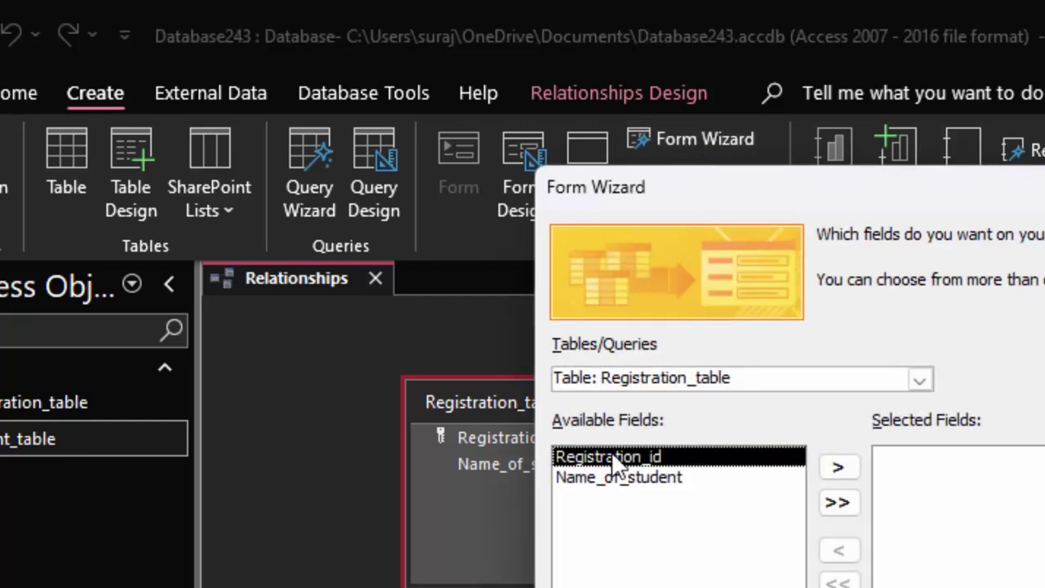
{"action": "left_click", "coordinate": [919, 381]}
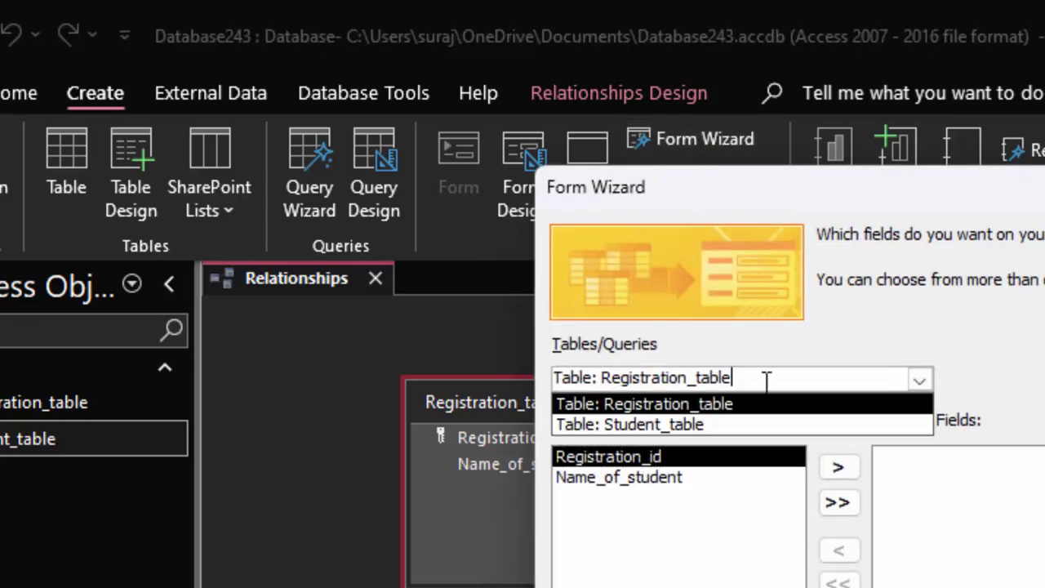
{"action": "left_click", "coordinate": [761, 406]}
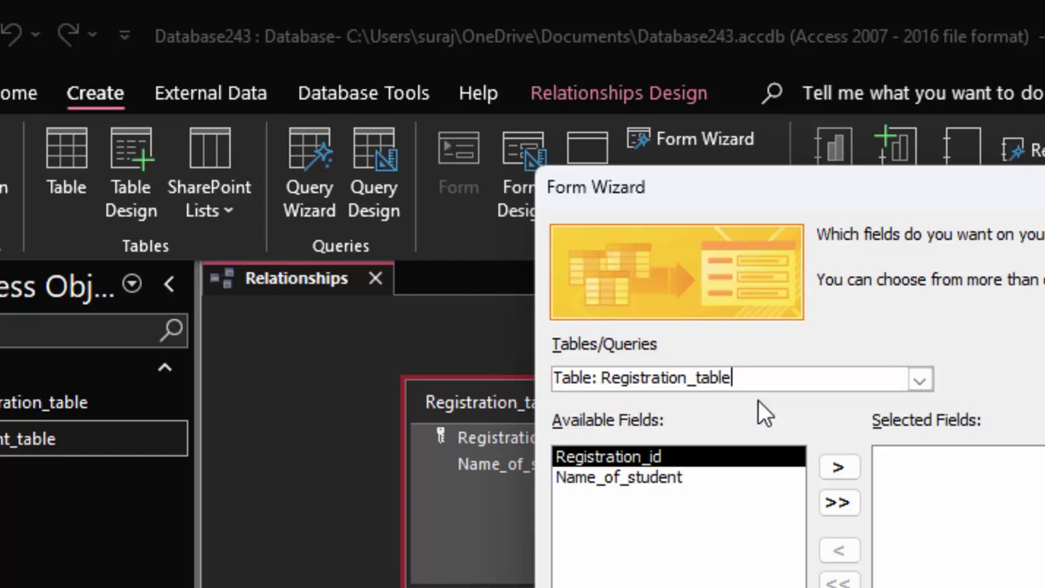
{"action": "left_click", "coordinate": [841, 470]}
{"action": "left_click", "coordinate": [841, 470]}
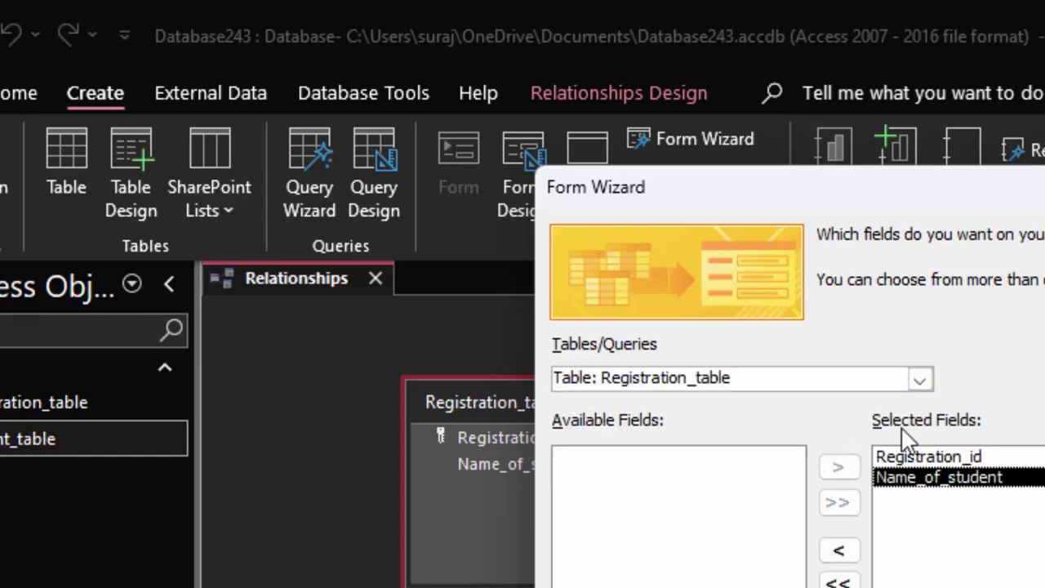
Add Roll_number from Student_table to the selected fields and continue.
{"action": "left_click", "coordinate": [920, 381]}
{"action": "left_click", "coordinate": [840, 424]}
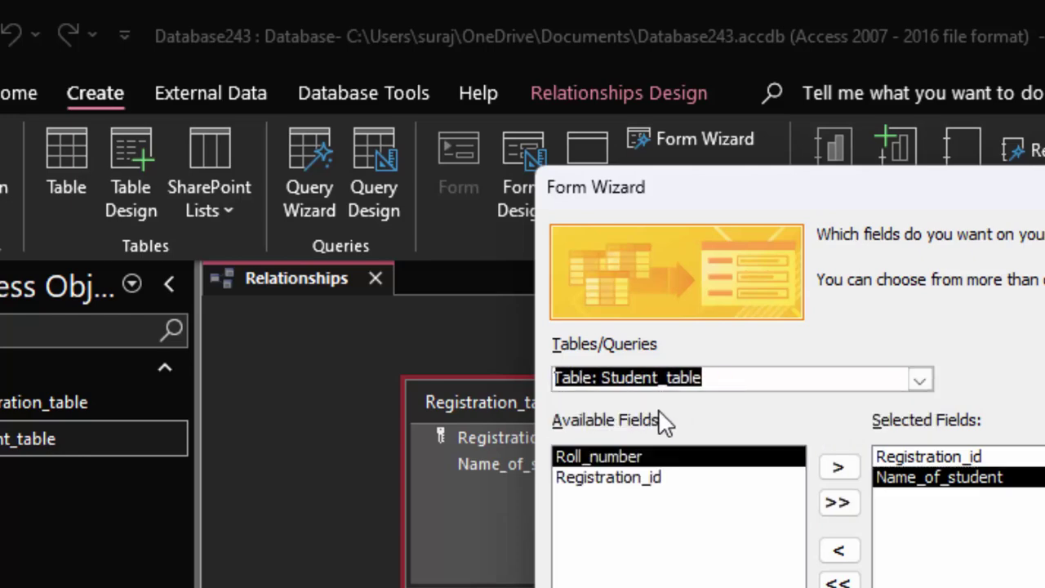
{"action": "left_click", "coordinate": [842, 466]}
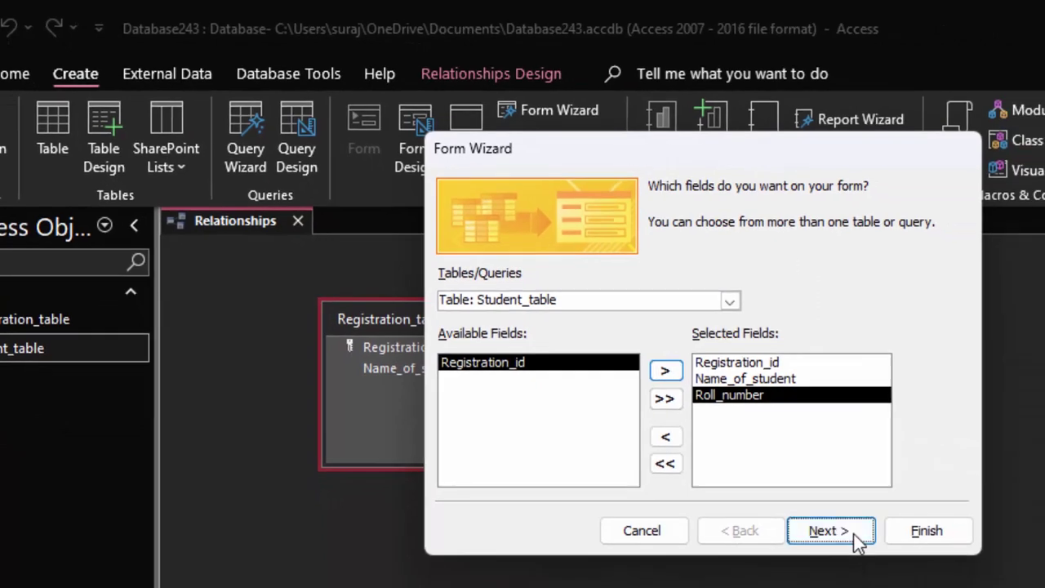
{"action": "left_click", "coordinate": [853, 534]}
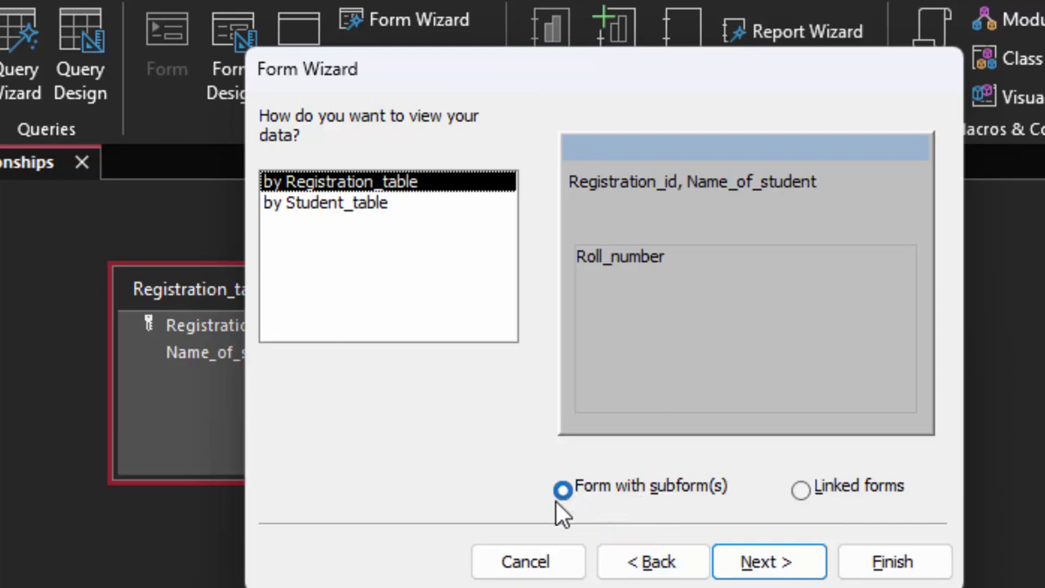
View data by Registration_table as a form with a tabular subform, finishing into Design View.
{"action": "left_click", "coordinate": [804, 502]}
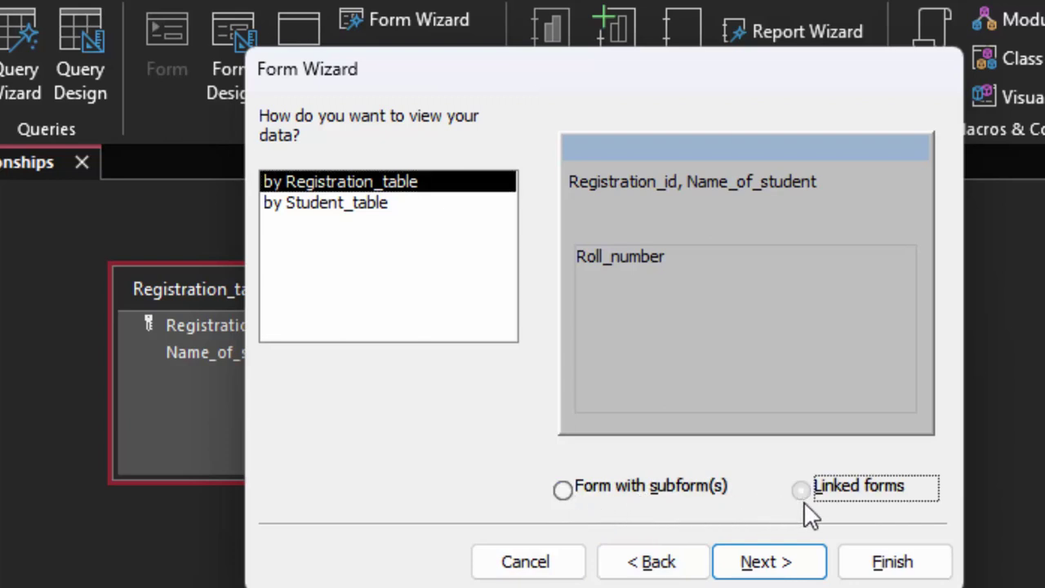
{"action": "left_click", "coordinate": [562, 490]}
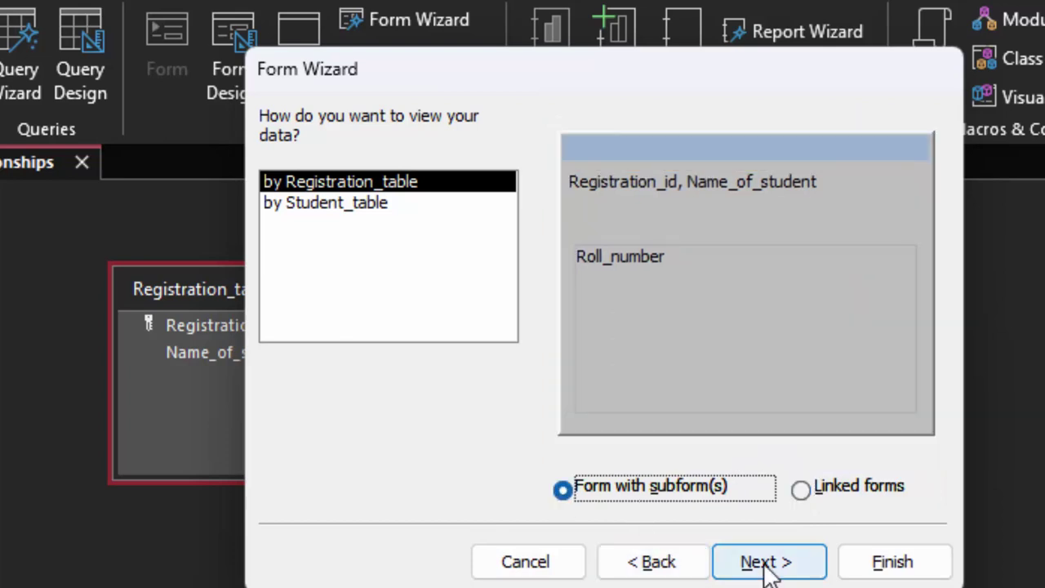
{"action": "left_click", "coordinate": [771, 568]}
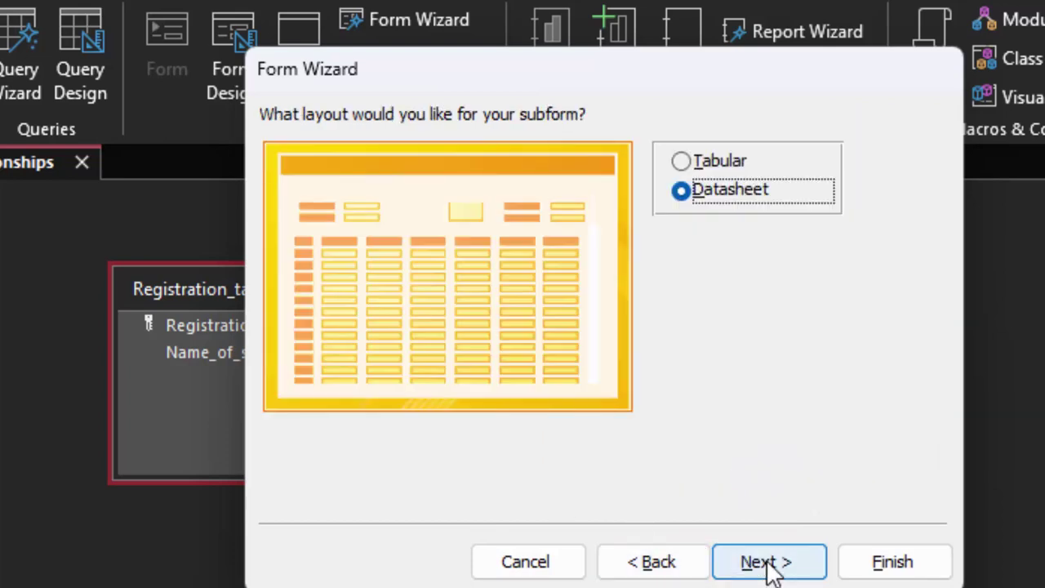
{"action": "left_click", "coordinate": [724, 162]}
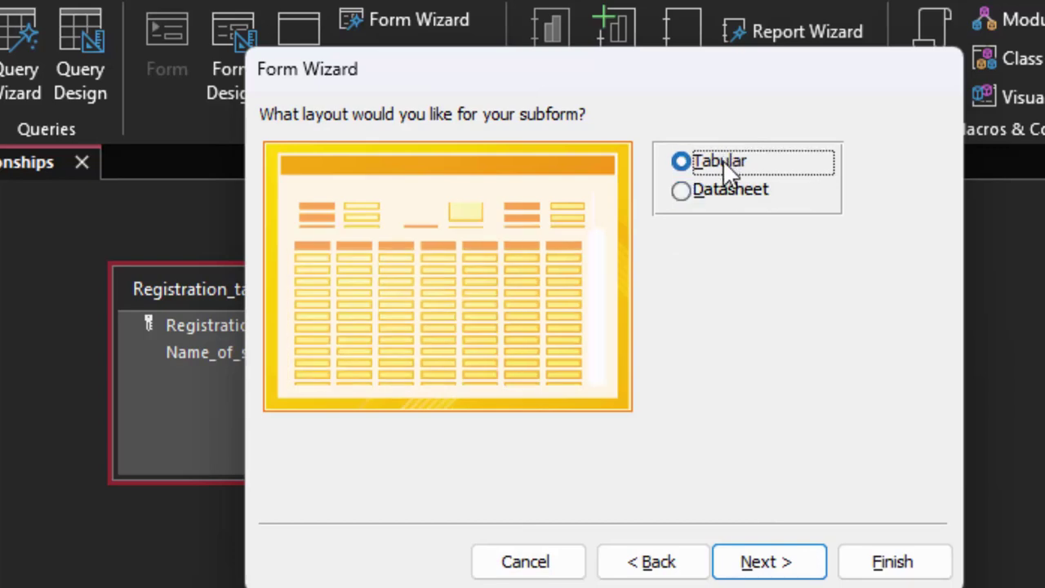
{"action": "left_click", "coordinate": [784, 560]}
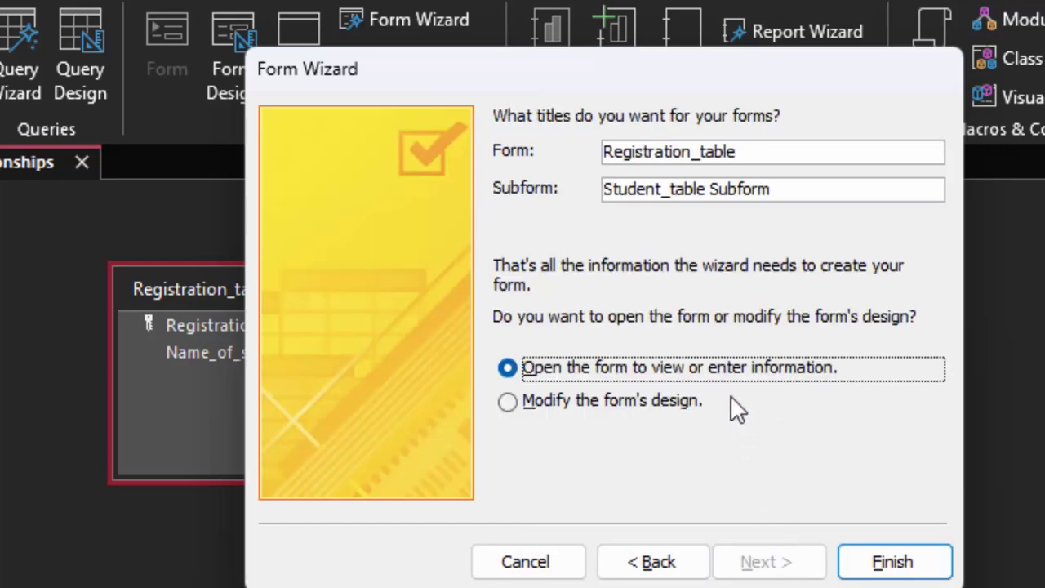
{"action": "left_click", "coordinate": [682, 398]}
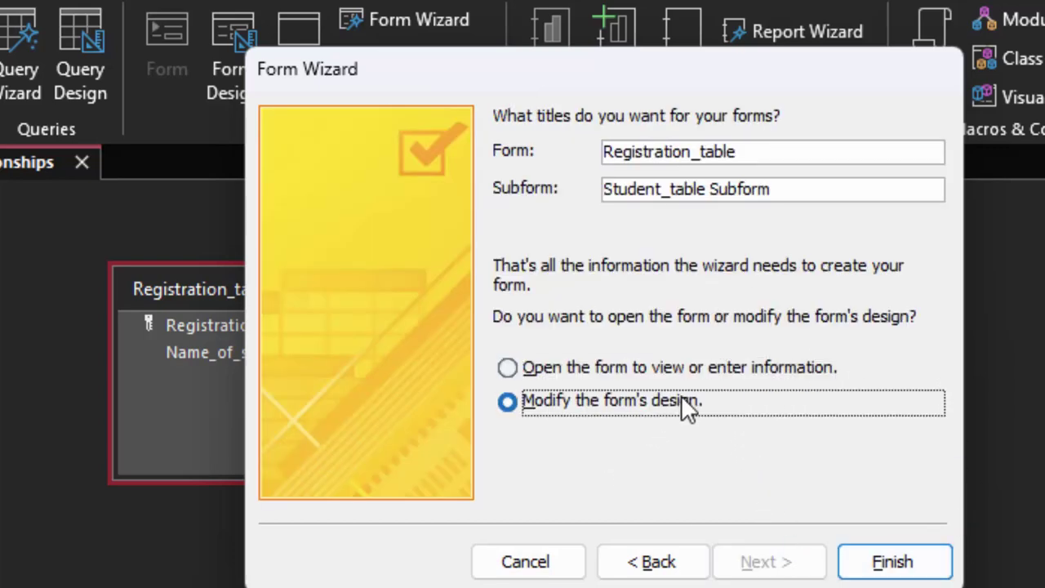
{"action": "left_click", "coordinate": [878, 564]}
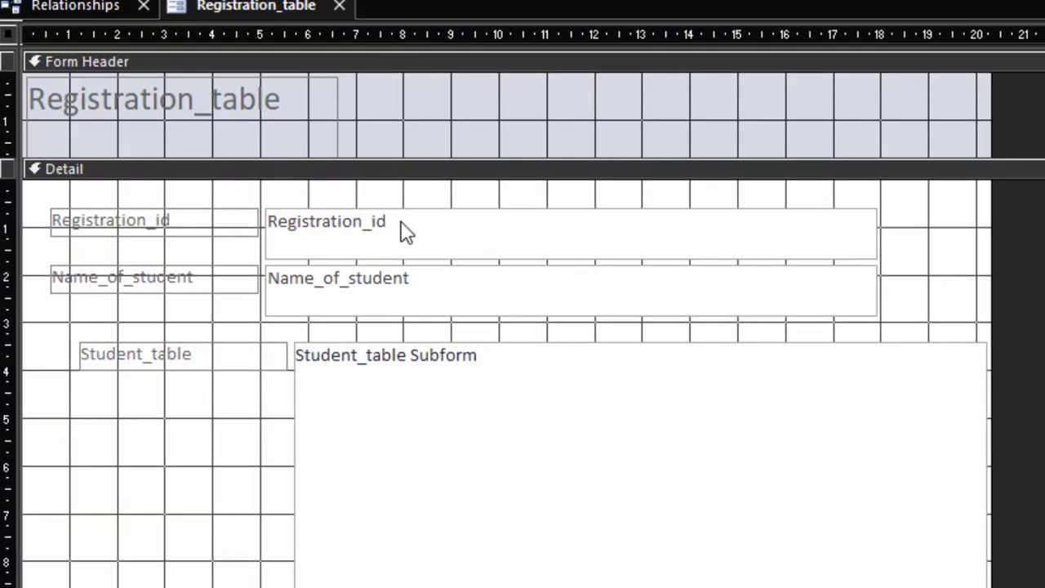
Shrink the Student_table subform from its right side and lower corner.
{"action": "left_click", "coordinate": [810, 348]}
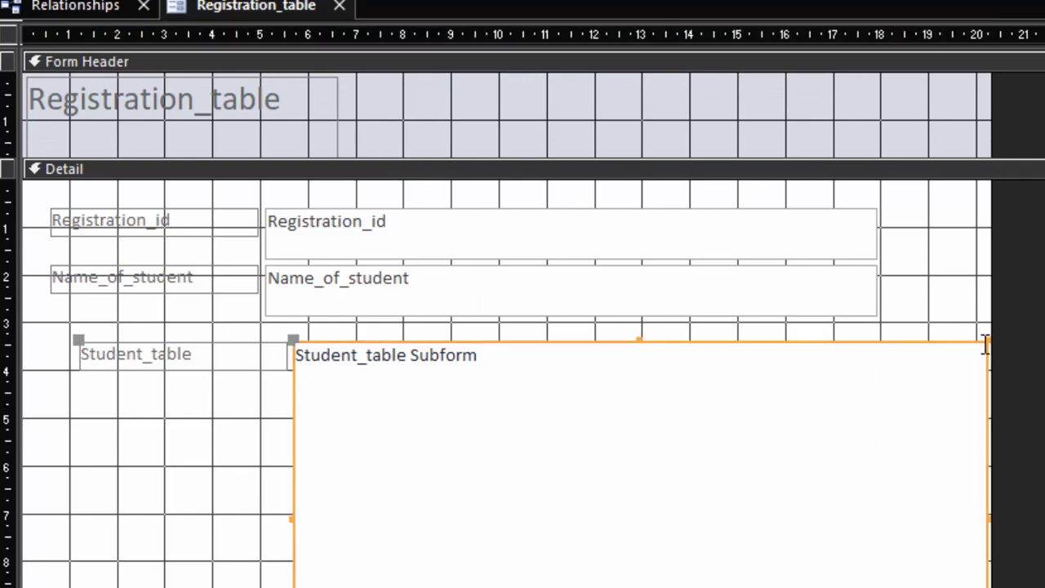
{"action": "left_click_drag", "start_coordinate": [986, 340], "coordinate": [884, 370]}
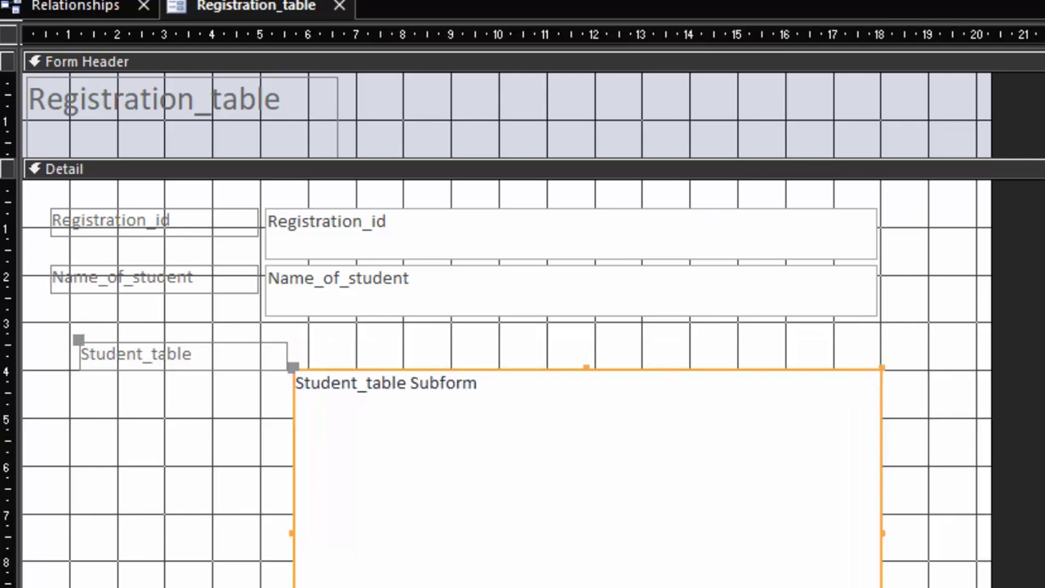
{"action": "scroll", "coordinate": [899, 441], "scroll_direction": "down", "scroll_amount": 5}
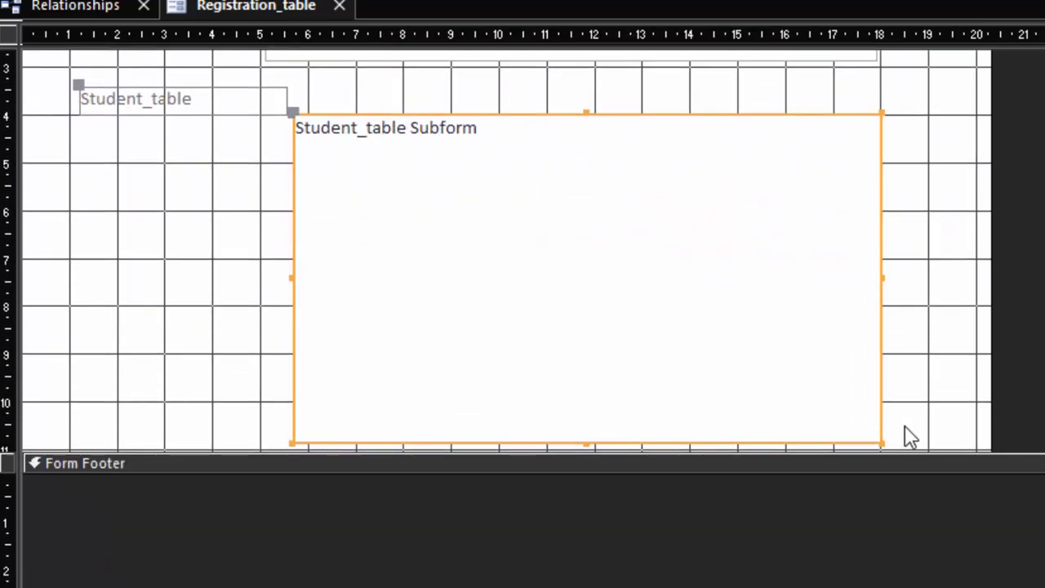
{"action": "left_click_drag", "start_coordinate": [880, 443], "coordinate": [862, 345]}
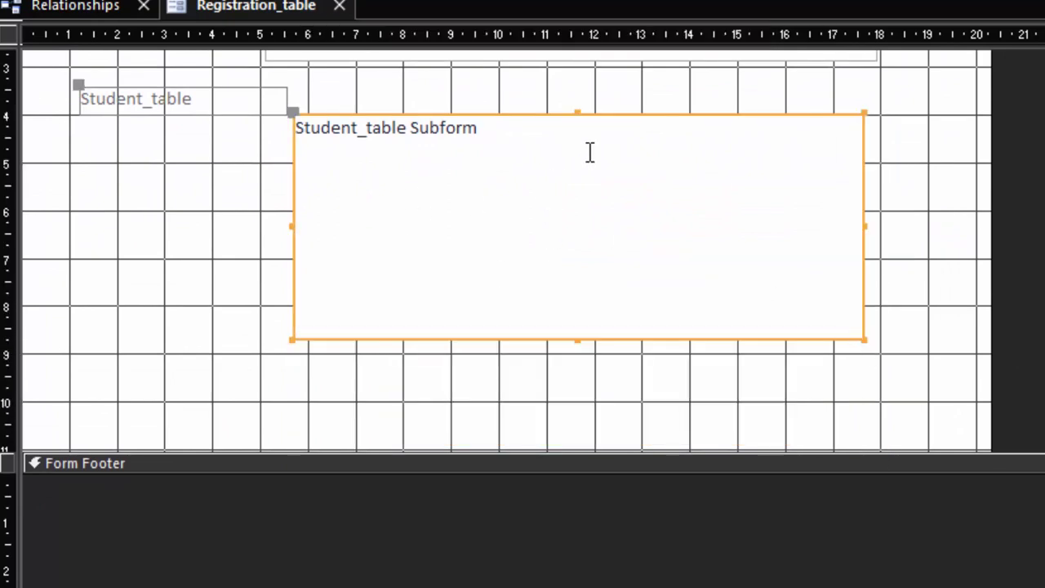
{"action": "scroll", "coordinate": [585, 262], "scroll_direction": "up", "scroll_amount": 1}
{"action": "scroll", "coordinate": [590, 275], "scroll_direction": "up", "scroll_amount": 3}
Narrow the Registration_id and Name_of_student text boxes to about half their width.
{"action": "left_click", "coordinate": [541, 184]}
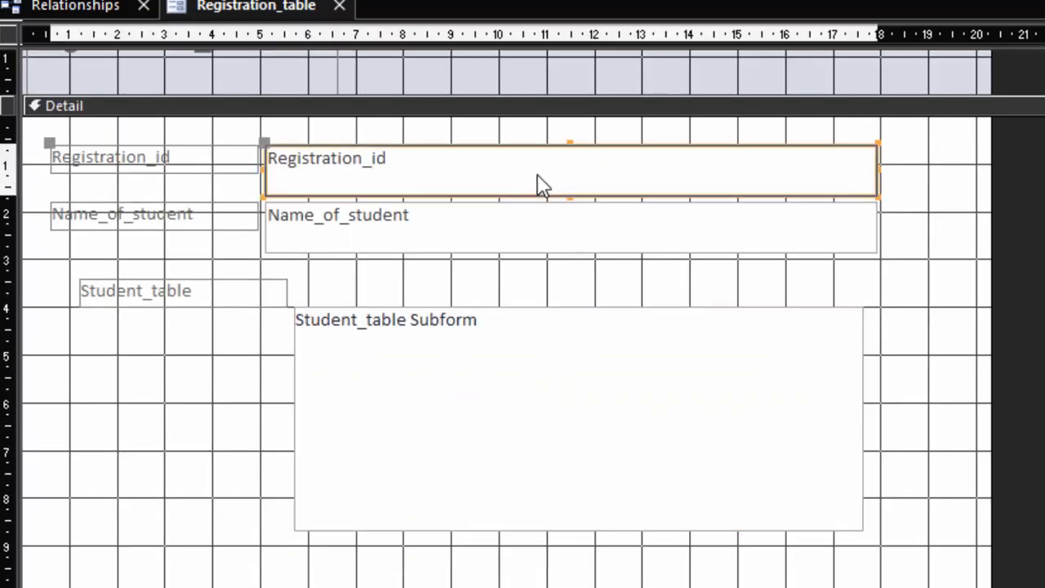
{"action": "left_click_drag", "start_coordinate": [877, 167], "coordinate": [509, 182]}
{"action": "left_click", "coordinate": [556, 248]}
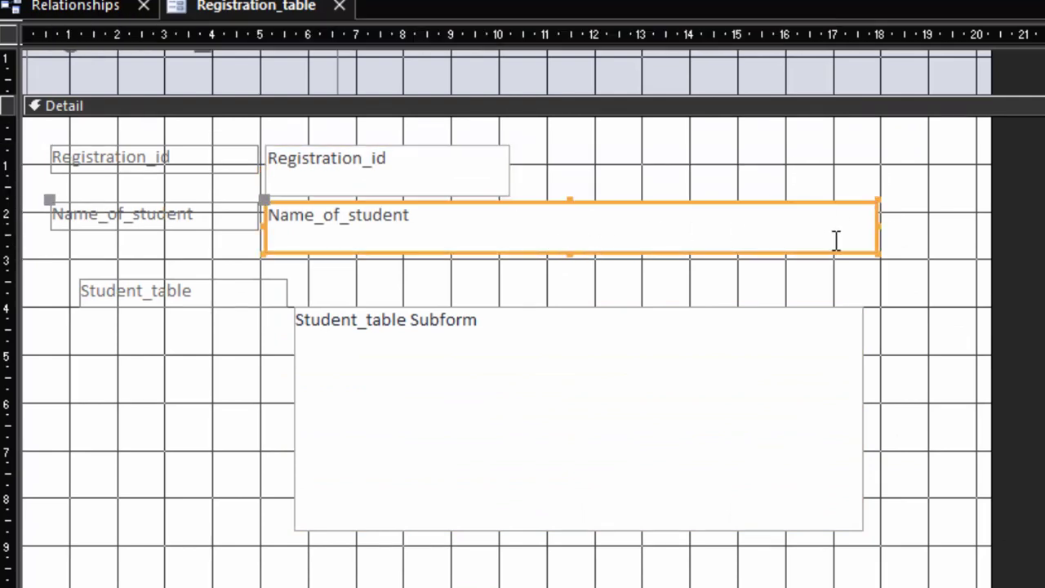
{"action": "left_click_drag", "start_coordinate": [877, 225], "coordinate": [513, 240]}
{"action": "scroll", "coordinate": [581, 457], "scroll_direction": "down", "scroll_amount": 2}
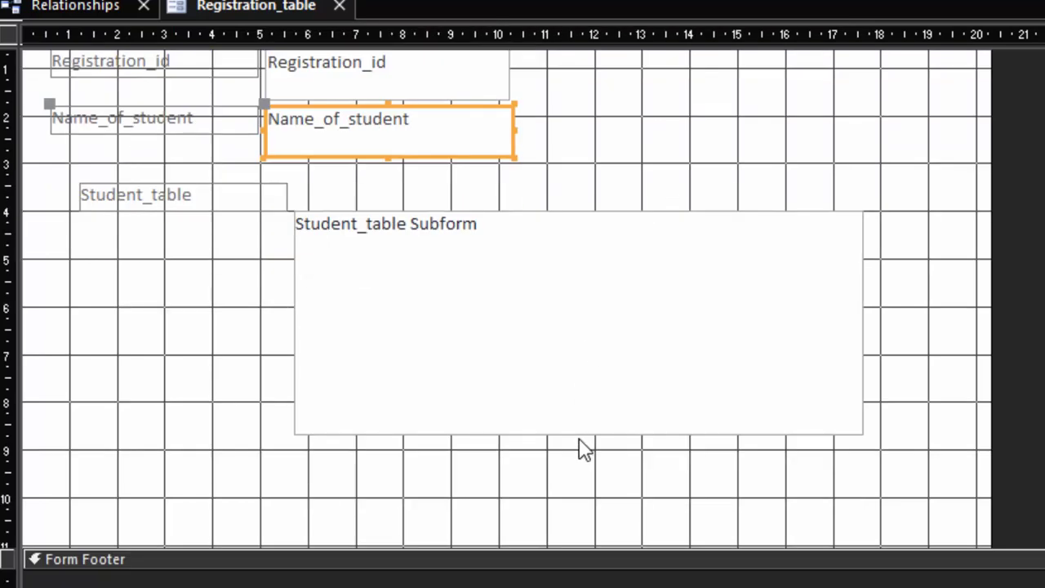
{"action": "scroll", "coordinate": [580, 449], "scroll_direction": "up", "scroll_amount": 2}
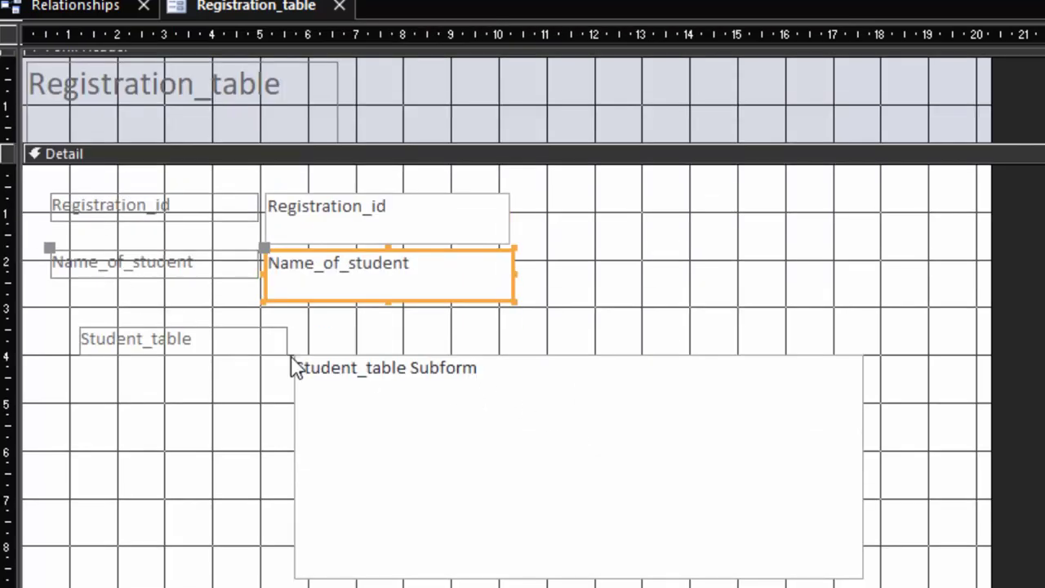
Make all Detail controls bold black text, then show the form in Form View at R001.
{"action": "left_click", "coordinate": [647, 259]}
{"action": "mouse_move", "coordinate": [36, 178]}
{"action": "left_mouse_down"}
{"action": "mouse_move", "coordinate": [762, 461]}
{"action": "mouse_move", "coordinate": [777, 476]}
{"action": "left_mouse_up"}
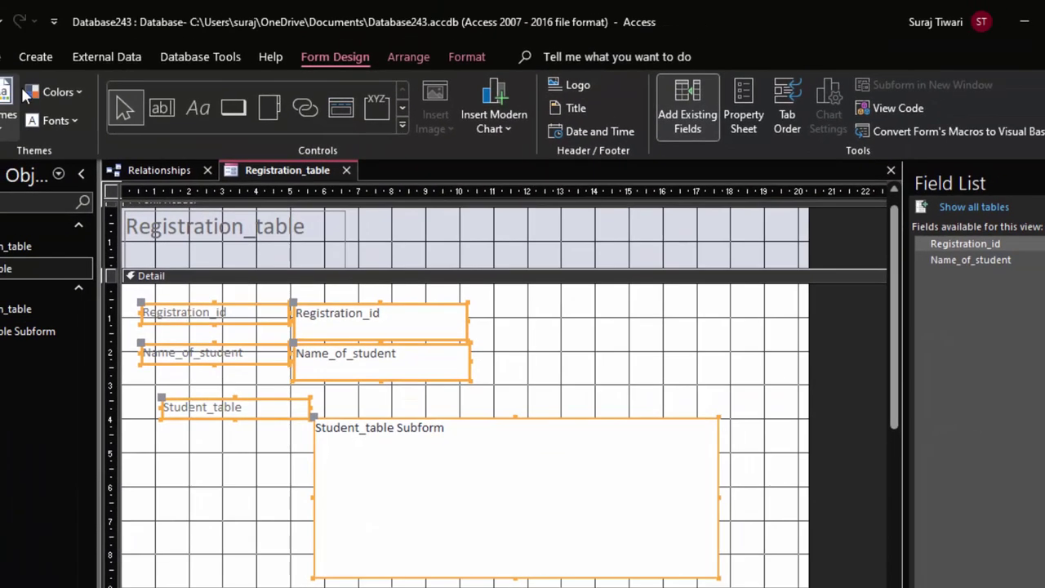
{"action": "left_click", "coordinate": [4, 56]}
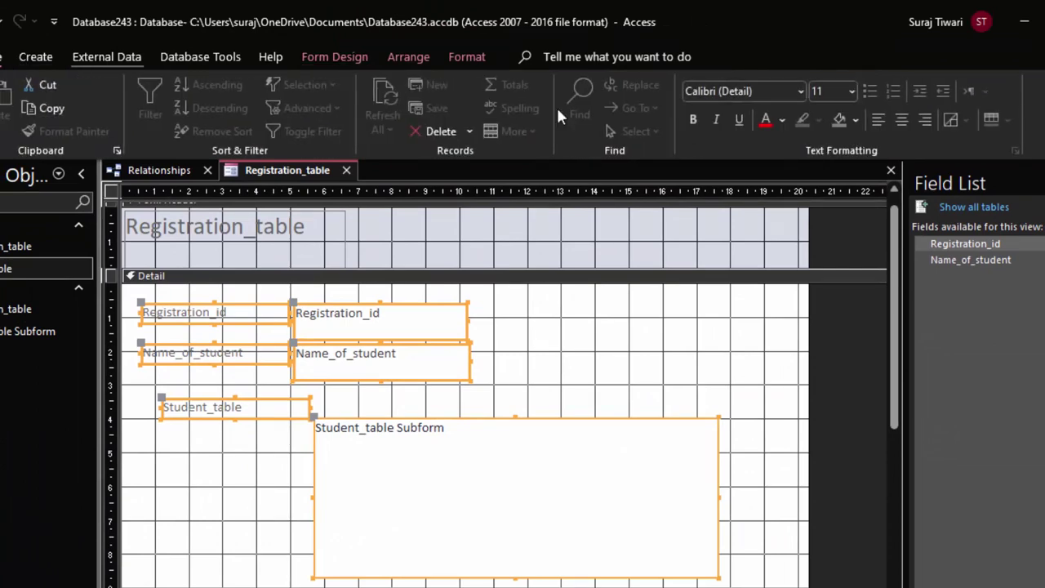
{"action": "left_click", "coordinate": [783, 123]}
{"action": "left_click", "coordinate": [782, 190]}
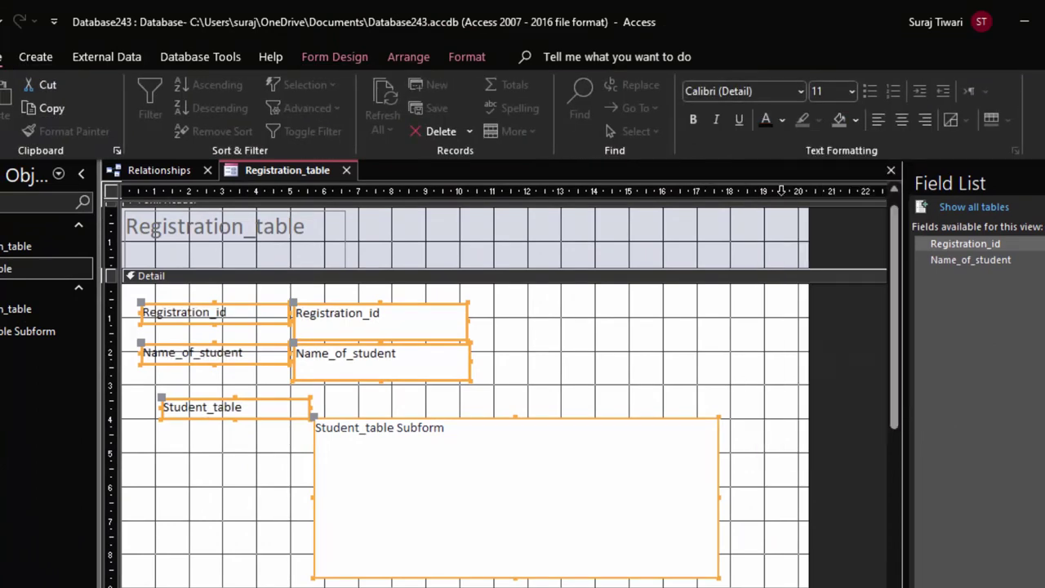
{"action": "left_click", "coordinate": [694, 122]}
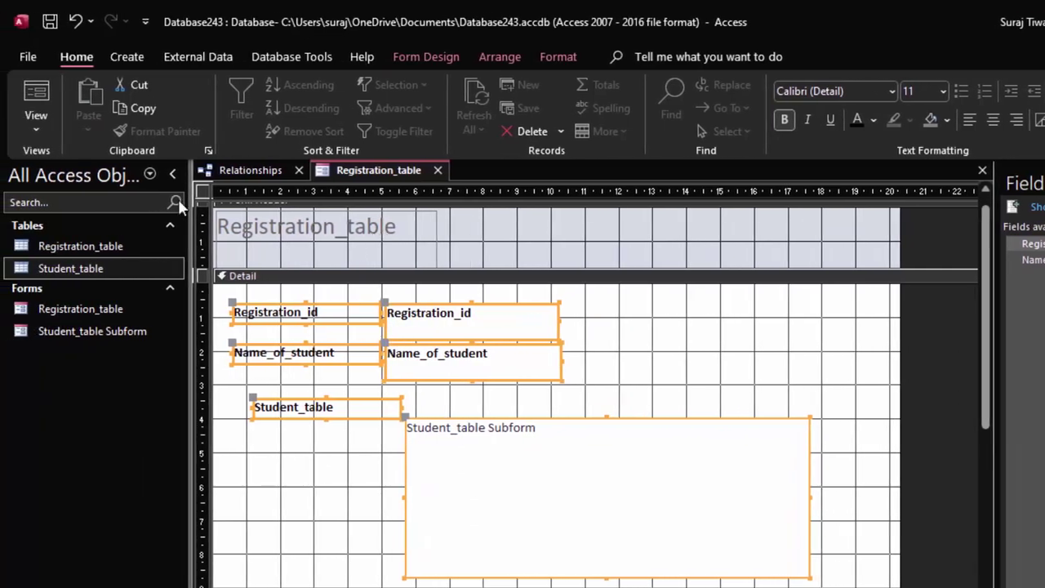
{"action": "left_click", "coordinate": [36, 114]}
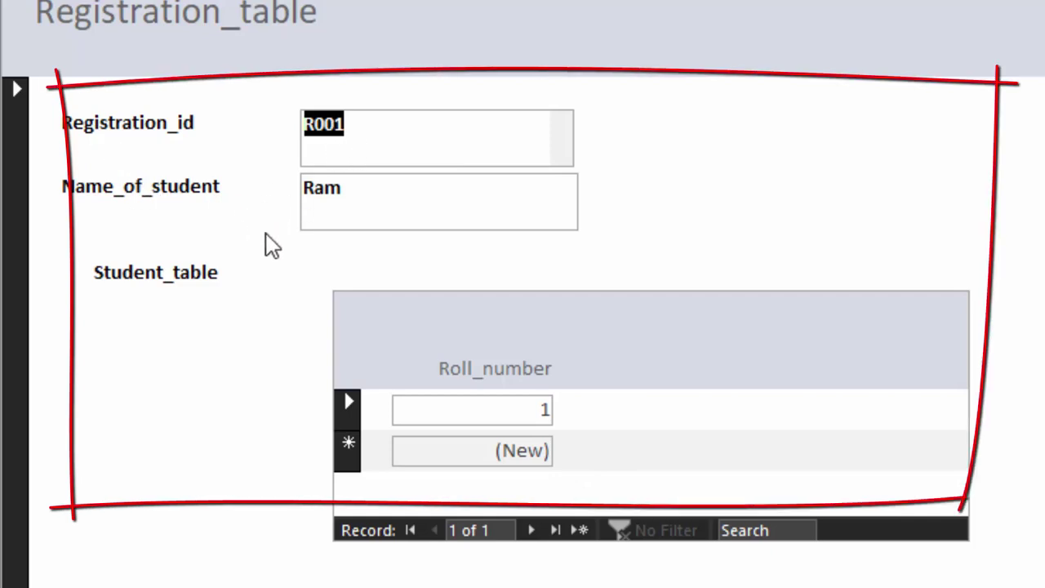
Step forward through the registrations to record 3 of 3, R003, with roll number 3.
{"action": "left_click", "coordinate": [537, 537]}
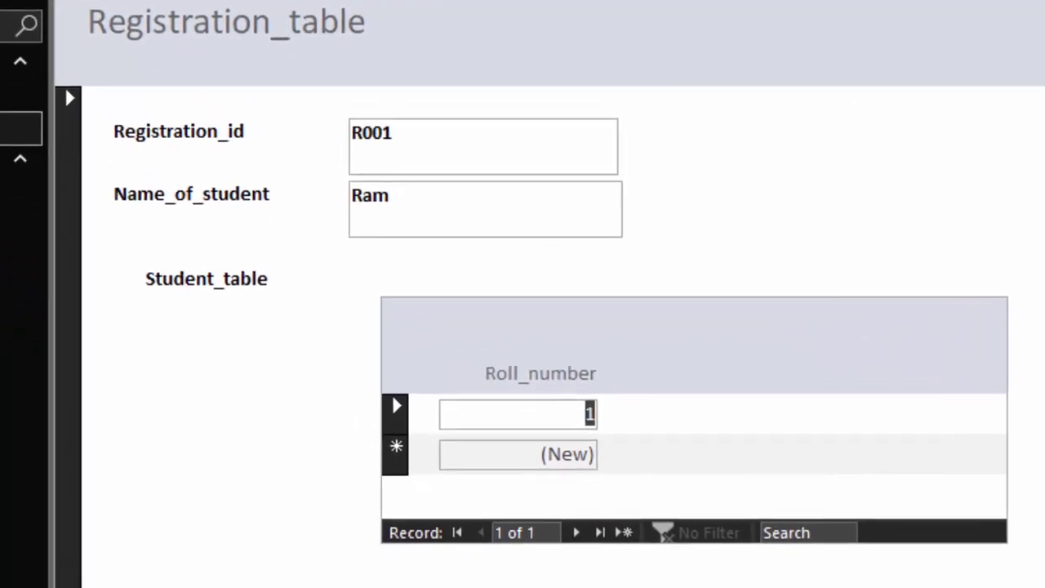
{"action": "key", "text": "Page_Down"}
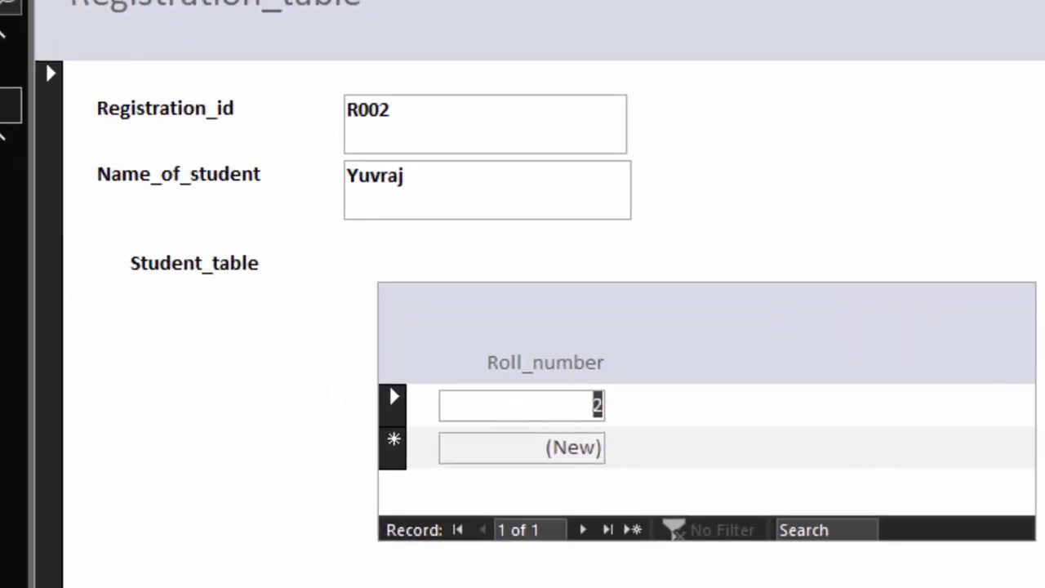
{"action": "left_click", "coordinate": [201, 570]}
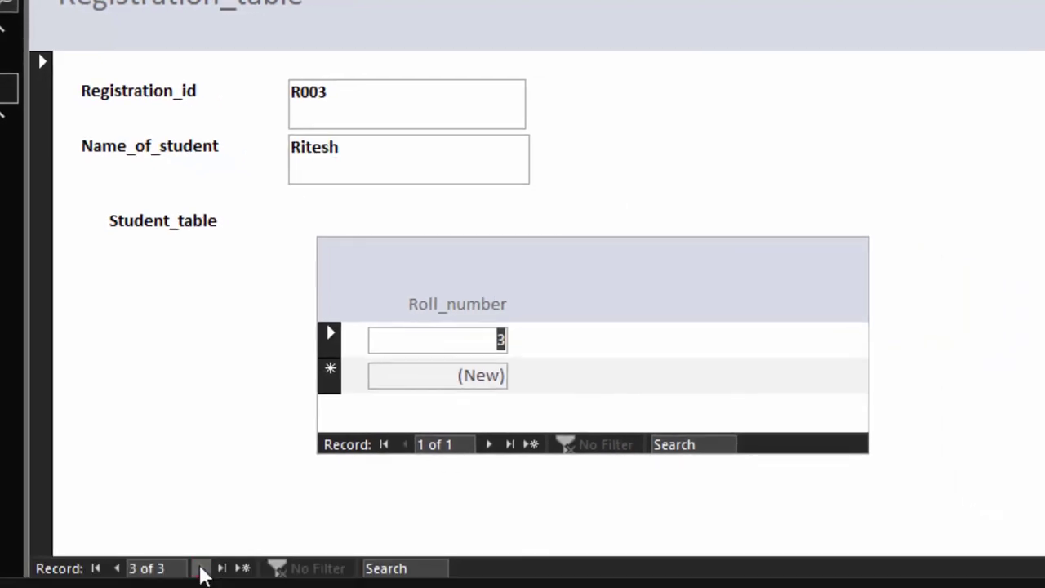